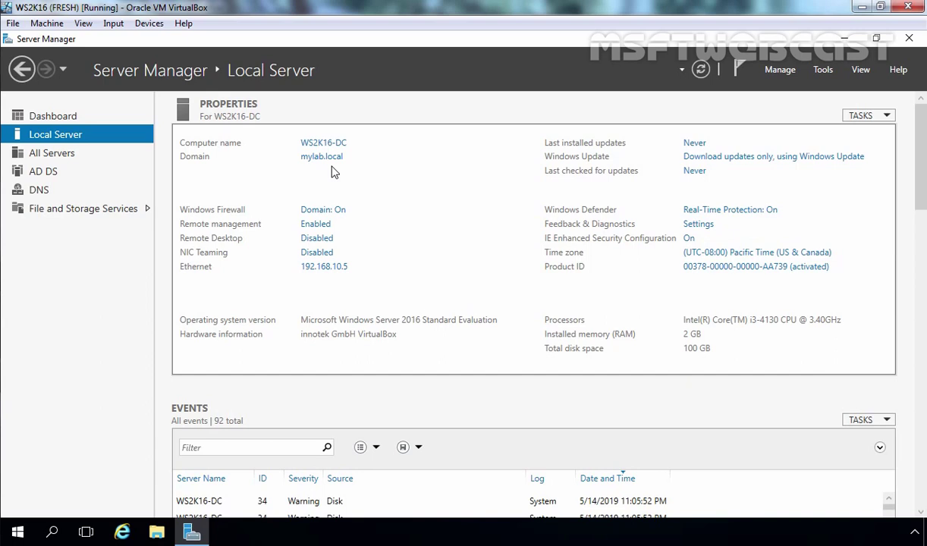
Check the domain and forest functional levels of mylab.local in Active Directory Users and Computers, then close the console
{"action": "left_click", "coordinate": [823, 70]}
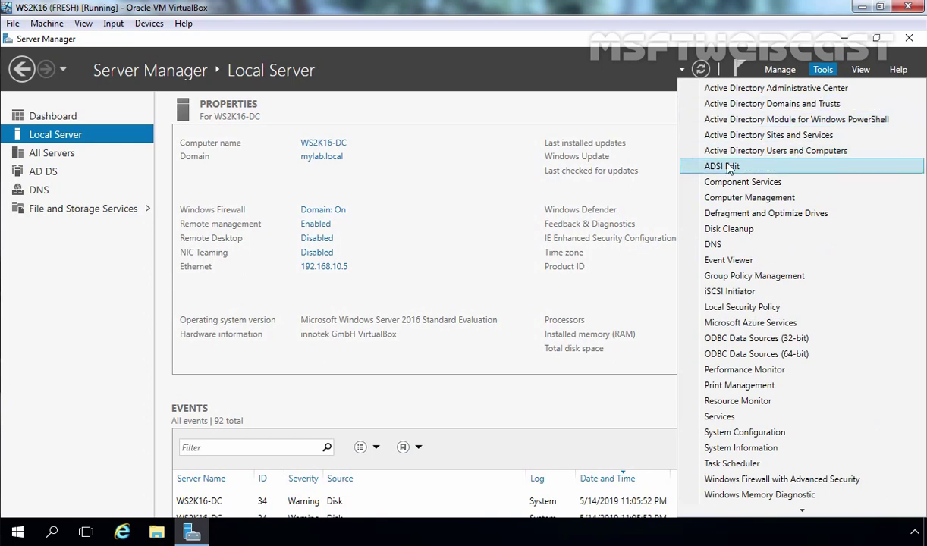
{"action": "left_click", "coordinate": [783, 151]}
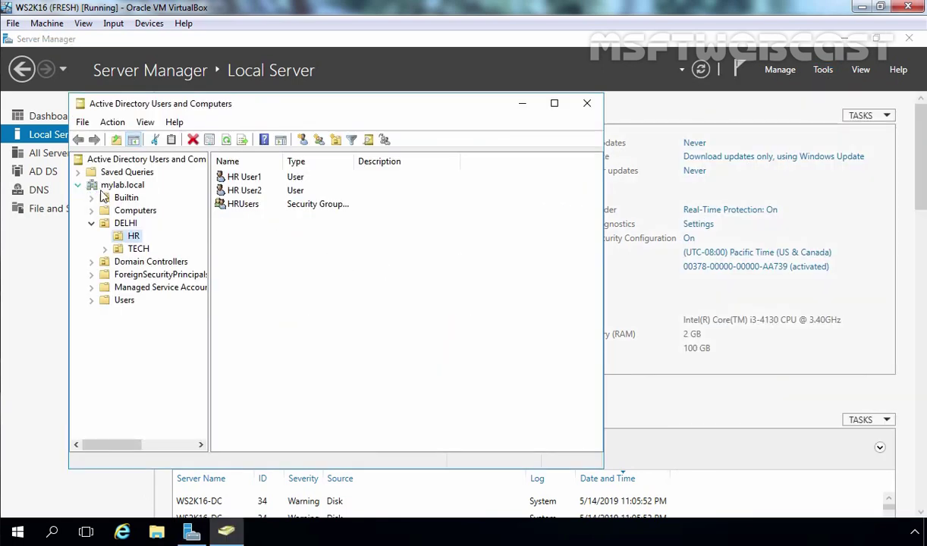
{"action": "left_click", "coordinate": [120, 185]}
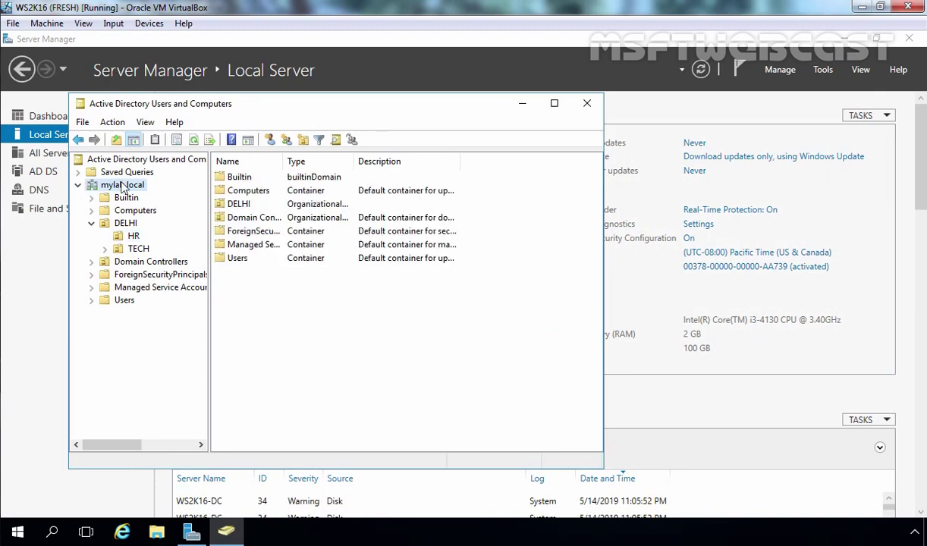
{"action": "right_click", "coordinate": [121, 187]}
{"action": "left_click", "coordinate": [187, 385]}
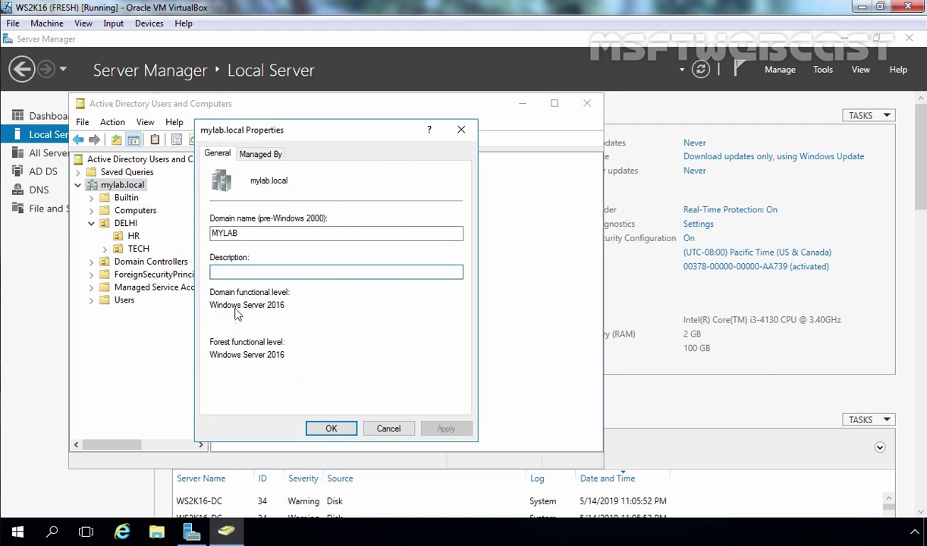
{"action": "left_click_drag", "start_coordinate": [205, 297], "coordinate": [299, 304]}
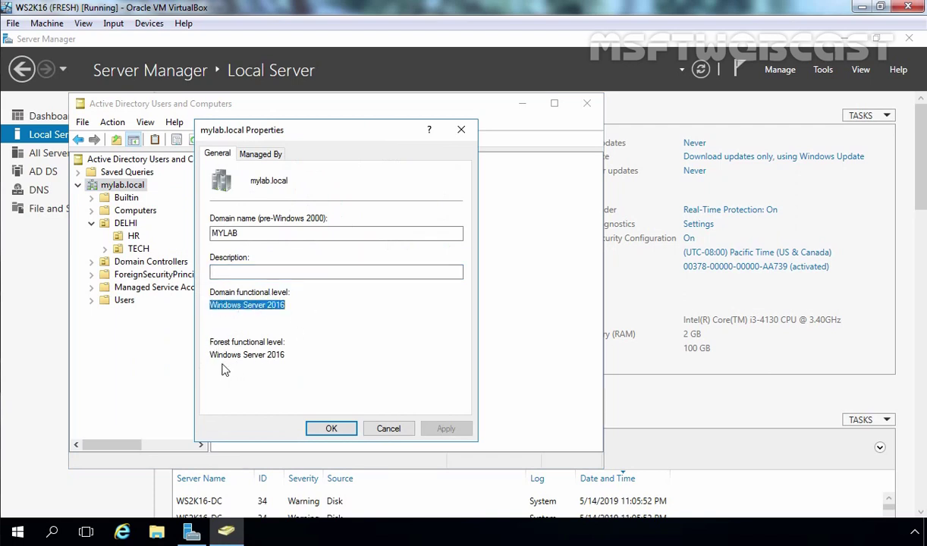
{"action": "left_click_drag", "start_coordinate": [211, 355], "coordinate": [321, 360]}
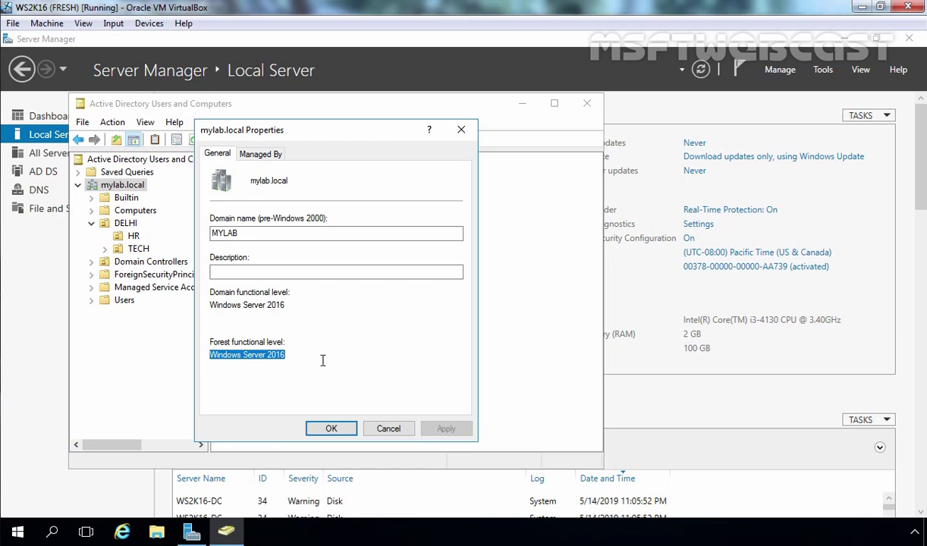
{"action": "left_click", "coordinate": [331, 428]}
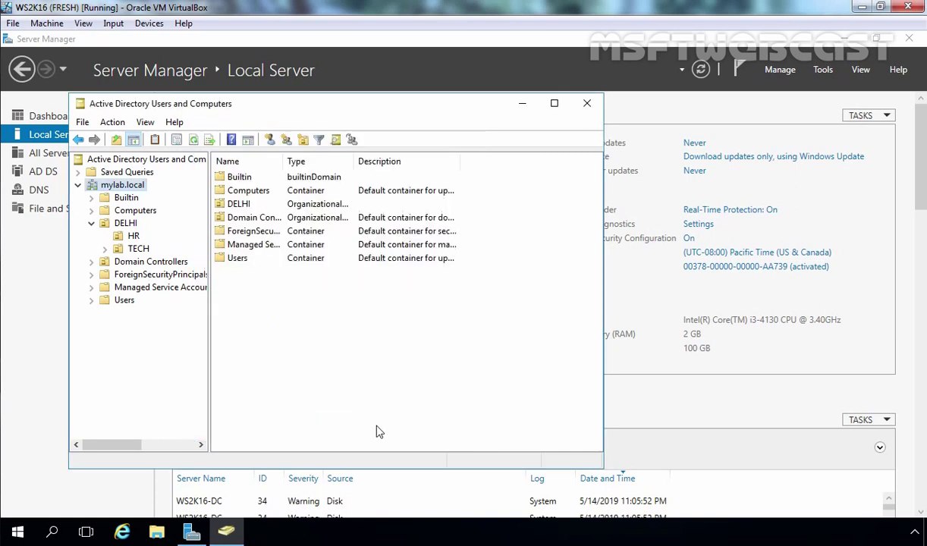
{"action": "left_click", "coordinate": [588, 104]}
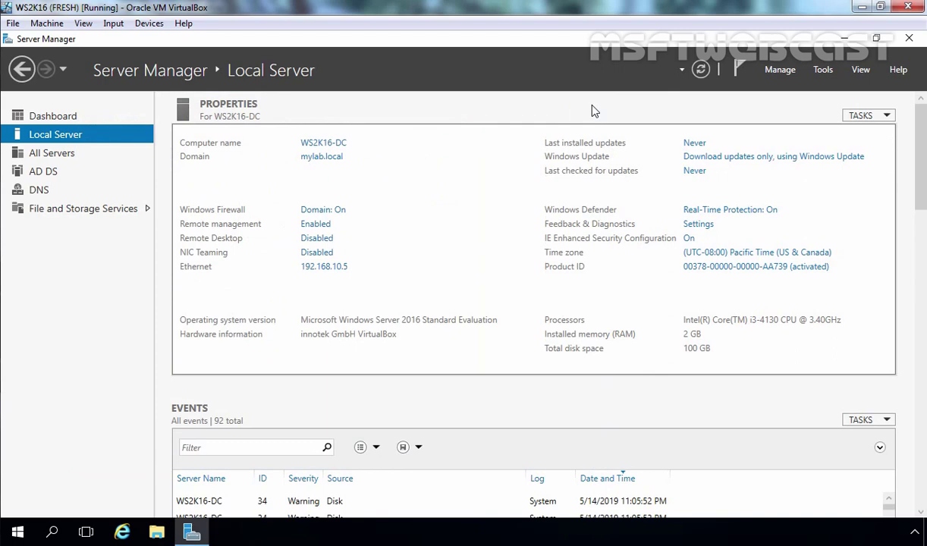
Examine the Domain Controllers container of mylab.local in Active Directory Users and Computers and close the console
{"action": "left_click", "coordinate": [824, 70]}
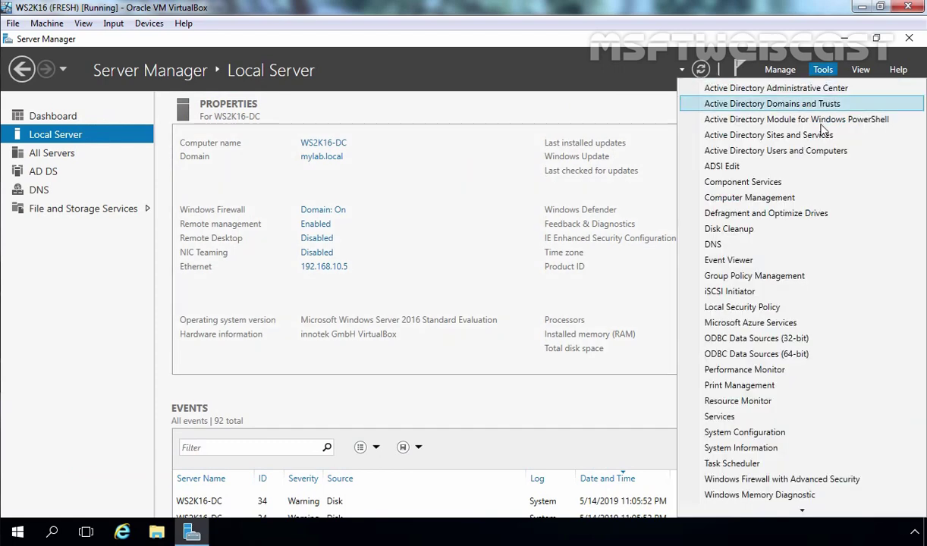
{"action": "left_click", "coordinate": [794, 151]}
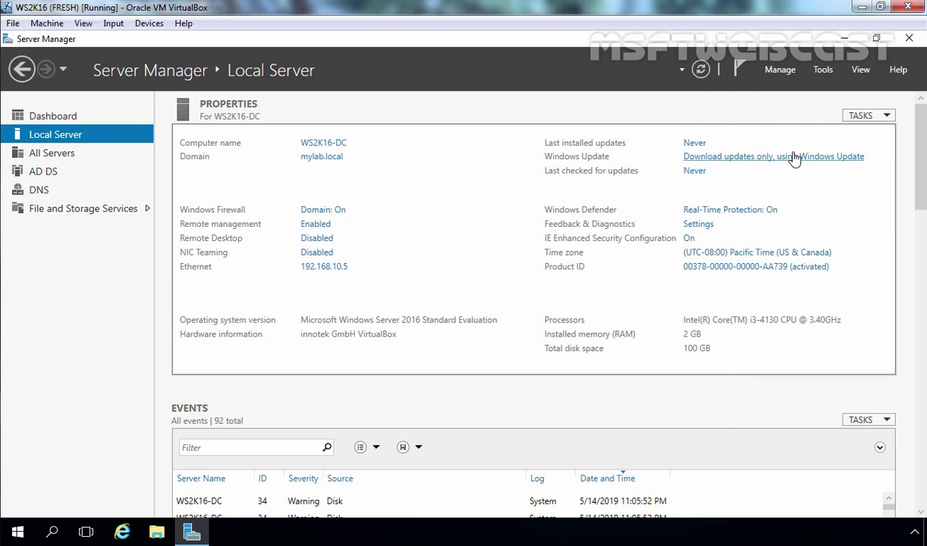
{"action": "double_click", "coordinate": [241, 218]}
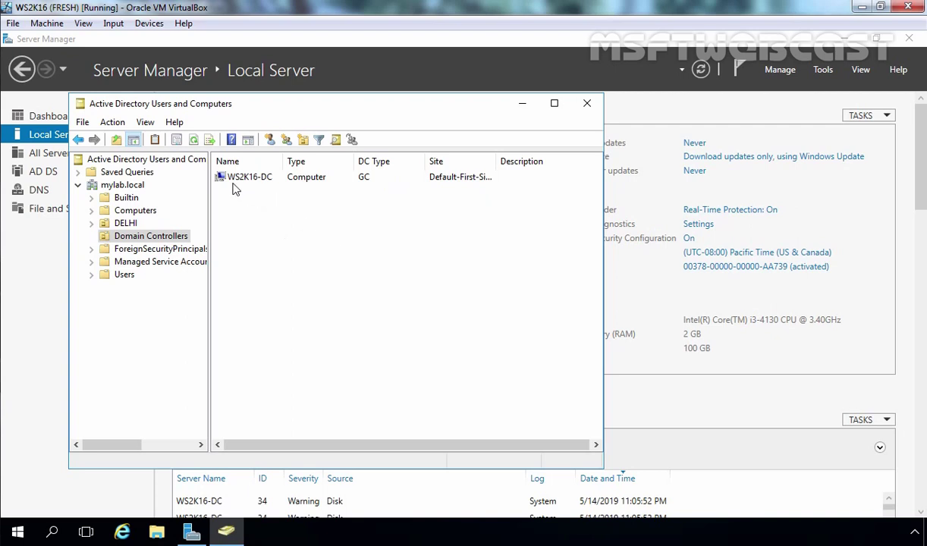
{"action": "left_click", "coordinate": [586, 106]}
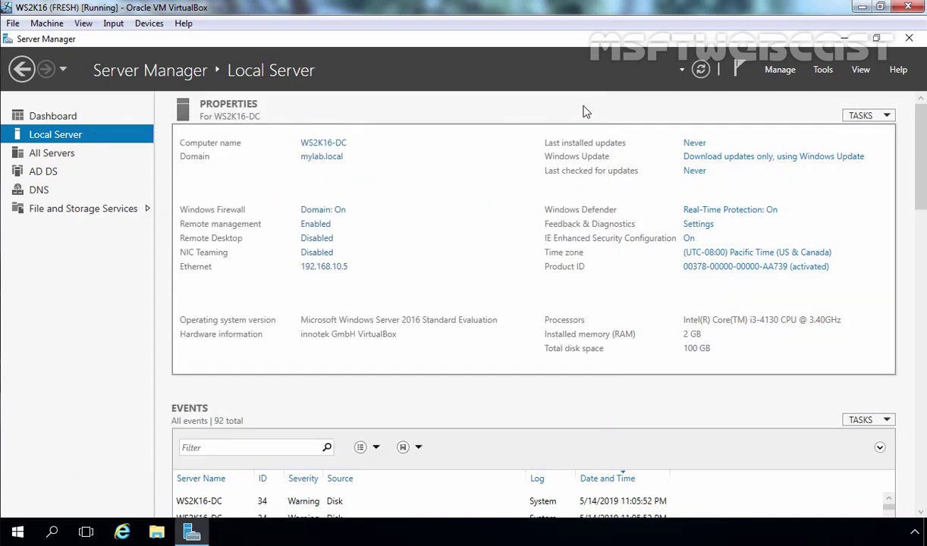
Query the FSMO role holders with "netdom query fsmo" in an elevated Command Prompt, then close it
{"action": "right_click", "coordinate": [18, 535]}
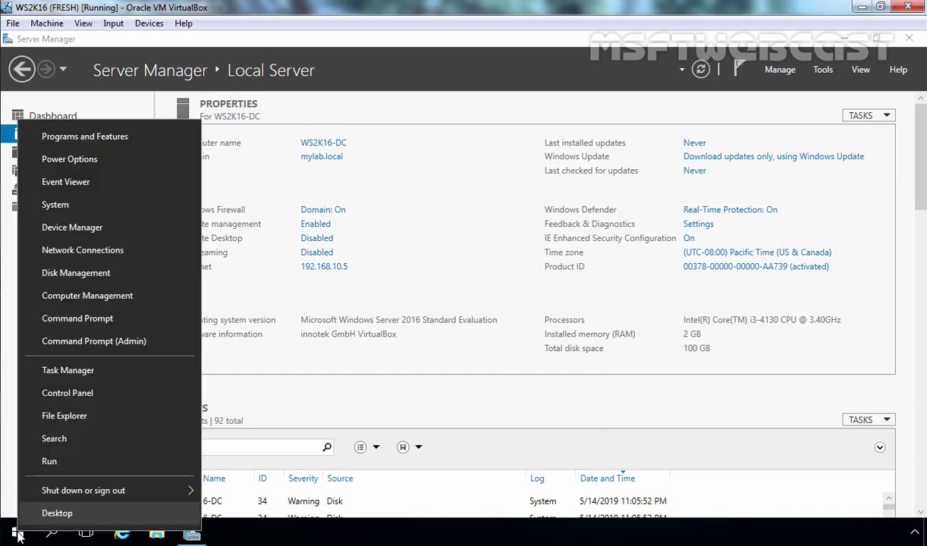
{"action": "left_click", "coordinate": [83, 346]}
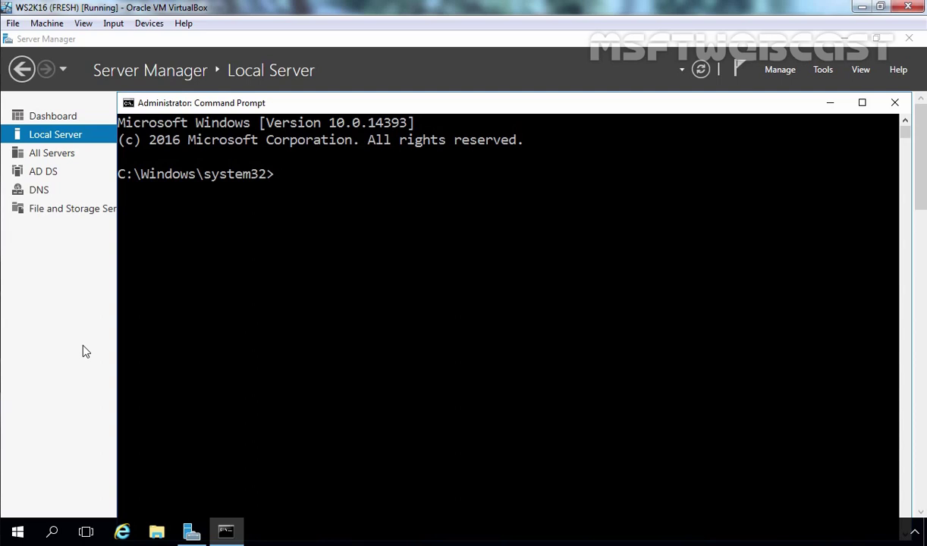
{"action": "type", "text": "netdom query fsmo"}
{"action": "key", "text": "Return"}
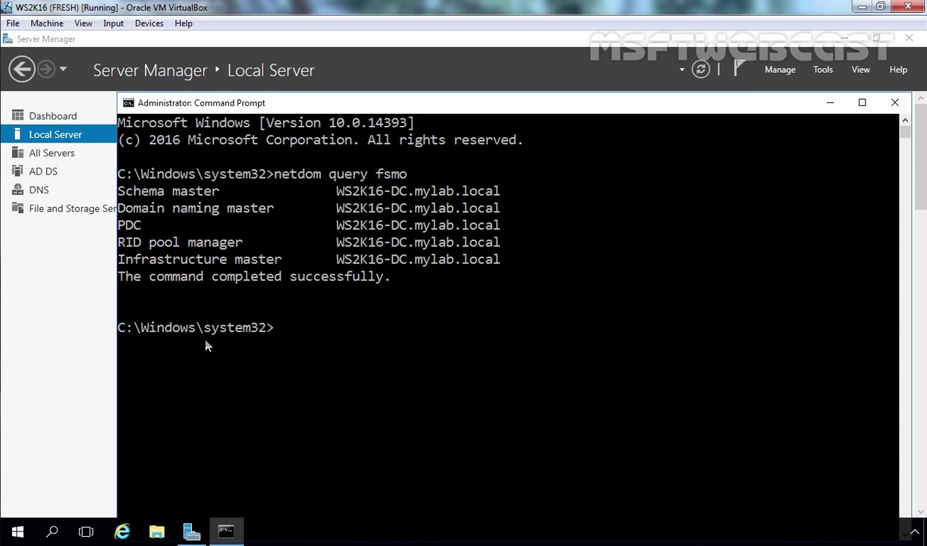
{"action": "left_click", "coordinate": [896, 103]}
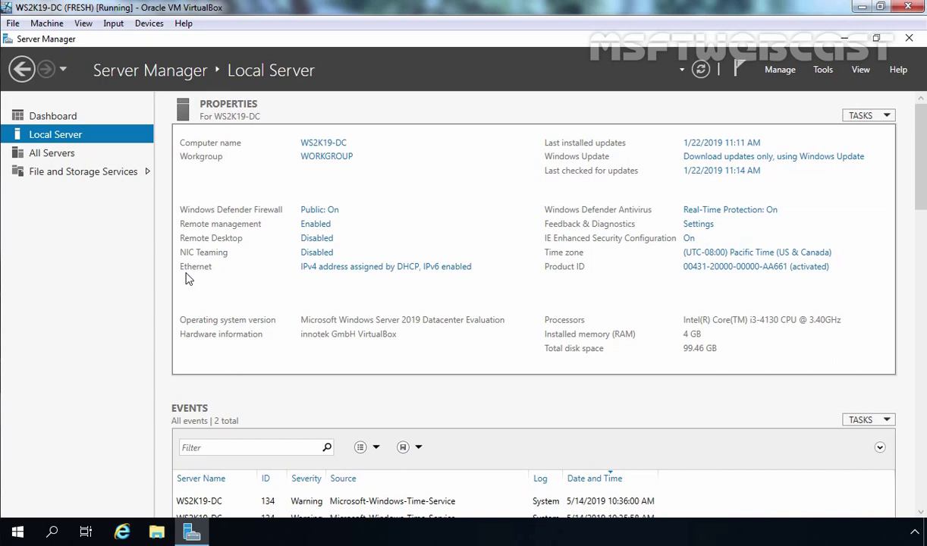
Turn off Internet Protocol Version 6 (TCP/IPv6) for the Ethernet adapter of WS2K19-DC
{"action": "left_click", "coordinate": [320, 275]}
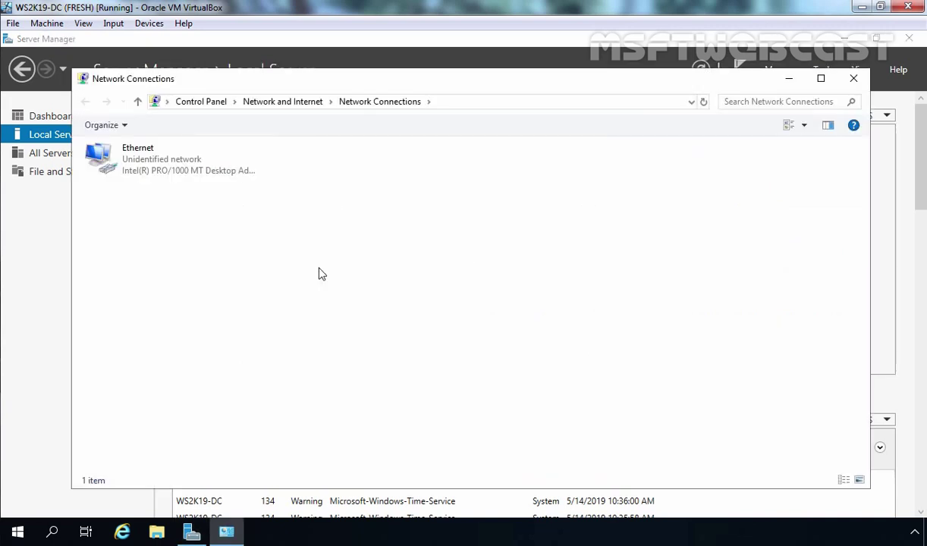
{"action": "left_click", "coordinate": [124, 165]}
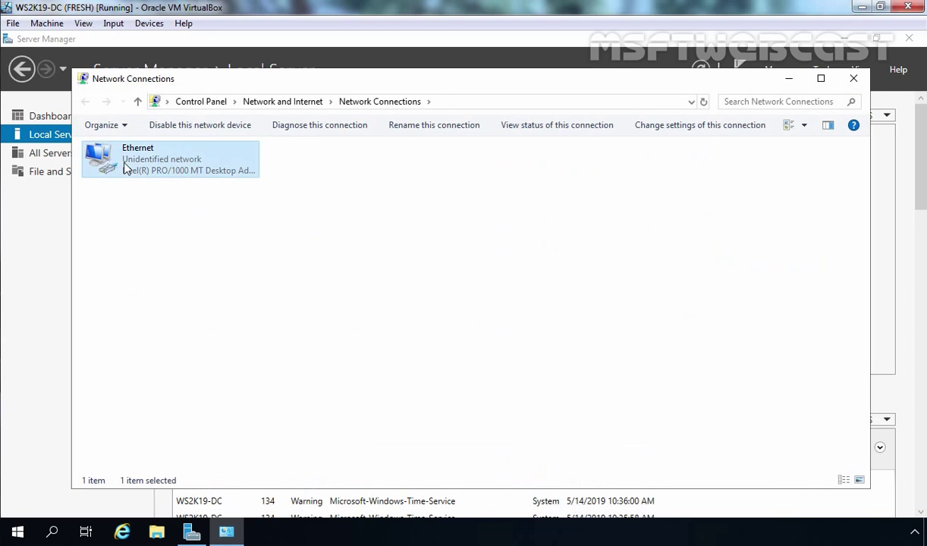
{"action": "right_click", "coordinate": [124, 165]}
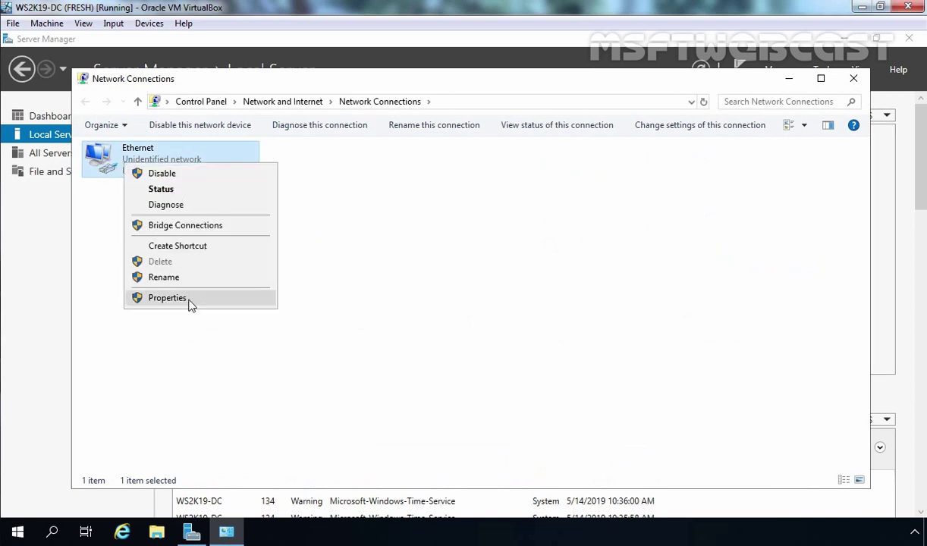
{"action": "left_click", "coordinate": [186, 294]}
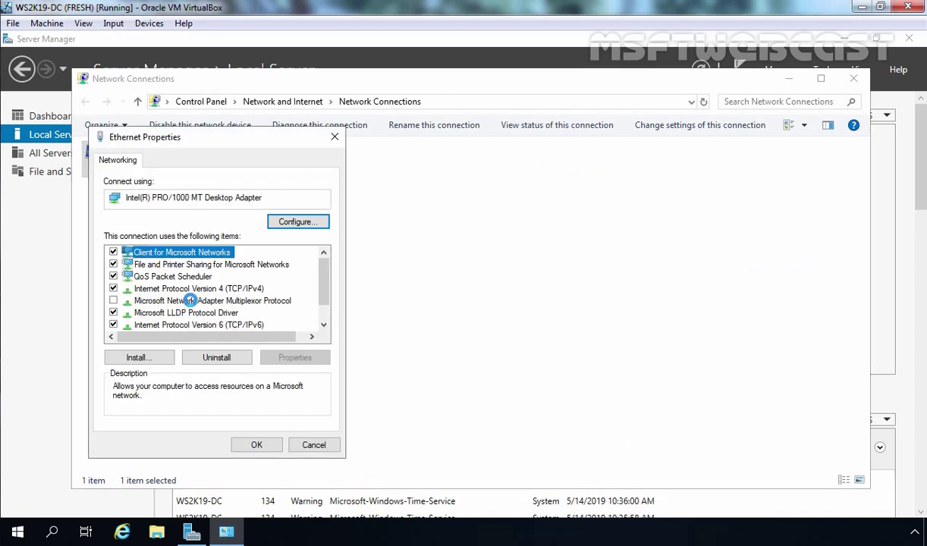
{"action": "left_click", "coordinate": [199, 324]}
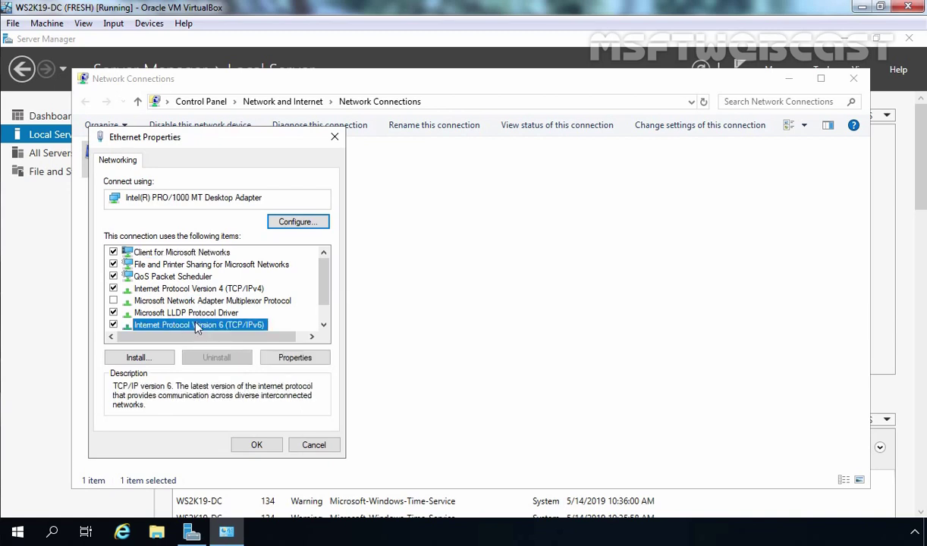
{"action": "left_click", "coordinate": [113, 325]}
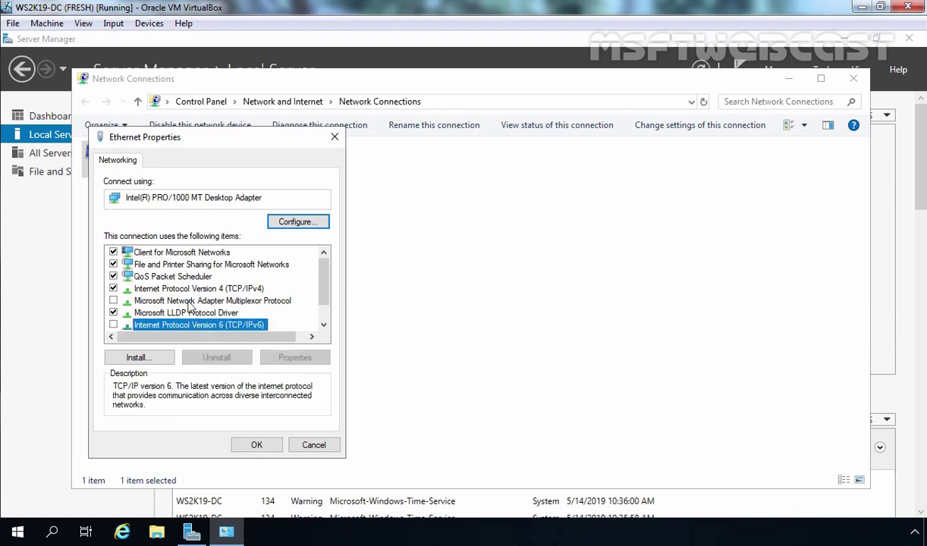
Give the adapter the static IPv4 address 192.168.10.10 with subnet mask 255.255.255.0 and default gateway 192.168.10.1
{"action": "left_click", "coordinate": [184, 292]}
{"action": "left_click", "coordinate": [288, 360]}
{"action": "left_click", "coordinate": [208, 292]}
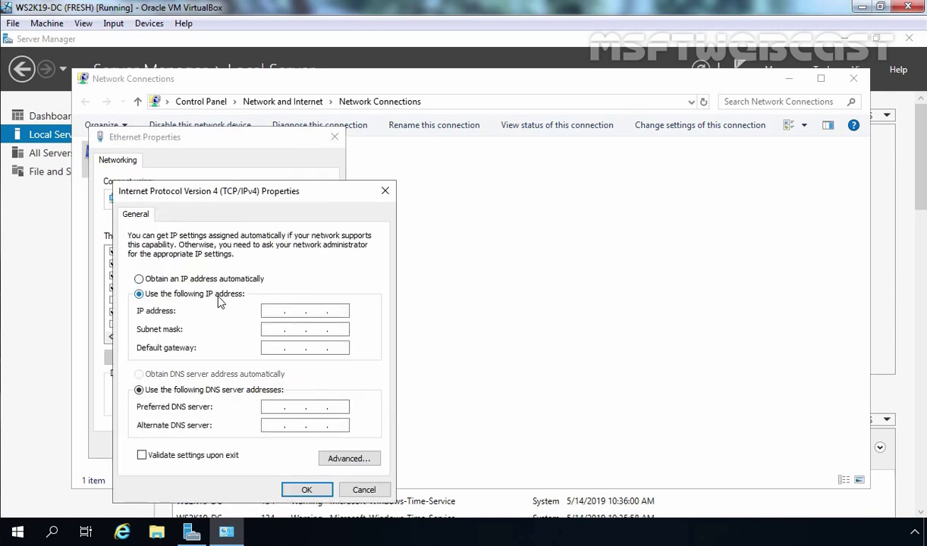
{"action": "left_click", "coordinate": [274, 310]}
{"action": "type", "text": "192.168.10.10"}
{"action": "key", "text": "Tab"}
{"action": "key", "text": "Tab"}
{"action": "type", "text": "192.168.10.1"}
Set the preferred DNS server to 192.168.10.5 and save the IPv4 and Ethernet adapter settings
{"action": "key", "text": "Tab"}
{"action": "type", "text": "192 . 168 . 10 . "}
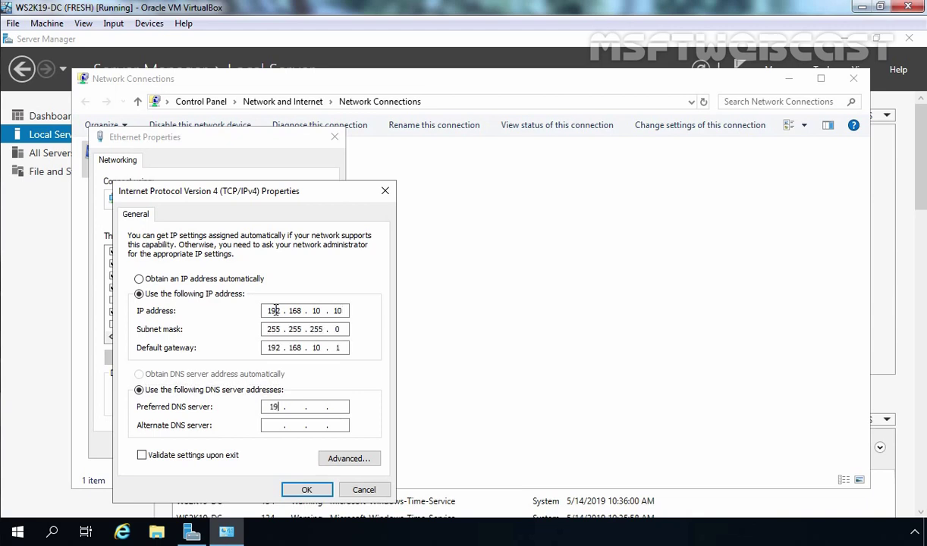
{"action": "type", "text": "5"}
{"action": "left_click", "coordinate": [306, 490]}
{"action": "left_click", "coordinate": [251, 440]}
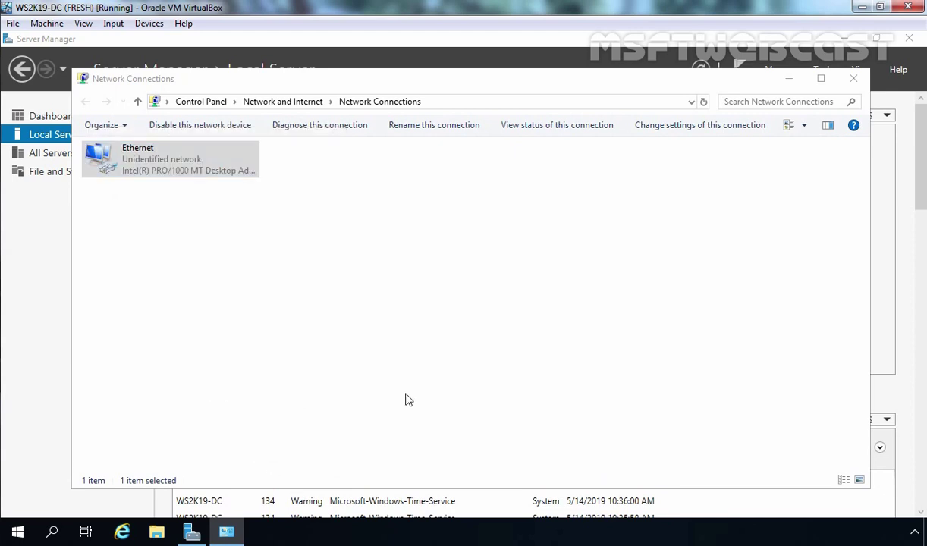
Close Network Connections and refresh the local server's properties in Server Manager
{"action": "left_click", "coordinate": [853, 78]}
{"action": "left_click", "coordinate": [700, 69]}
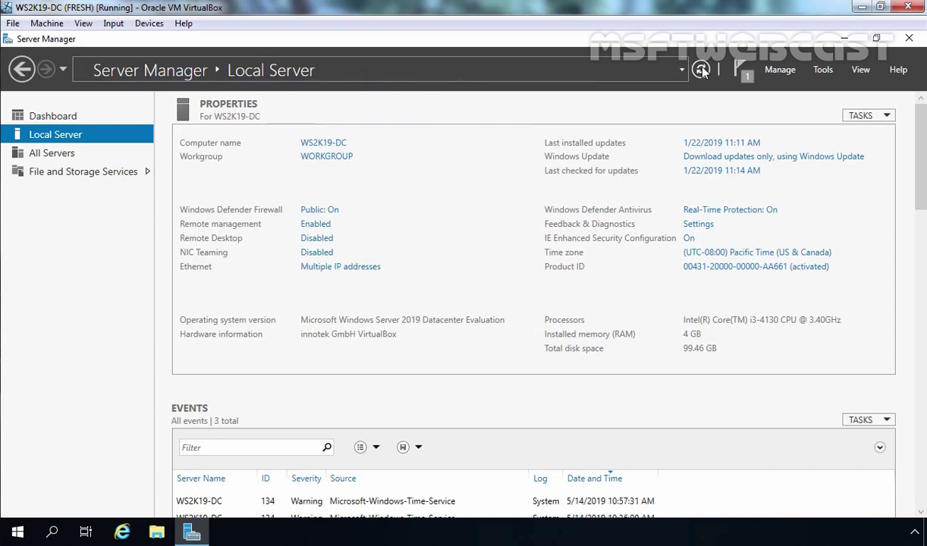
{"action": "left_click", "coordinate": [701, 69]}
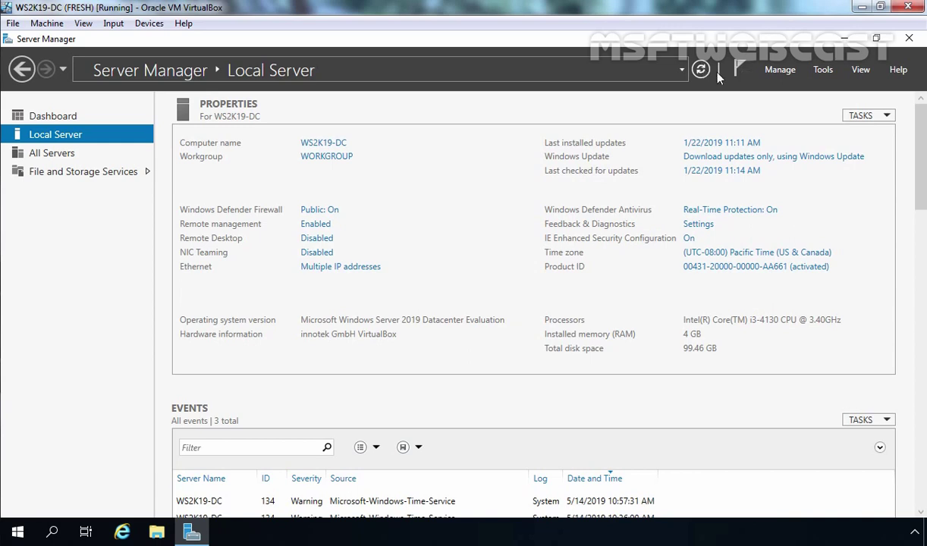
Test the connection to the existing domain controller by pinging 192.168.10.5 from an elevated Windows PowerShell
{"action": "right_click", "coordinate": [18, 534]}
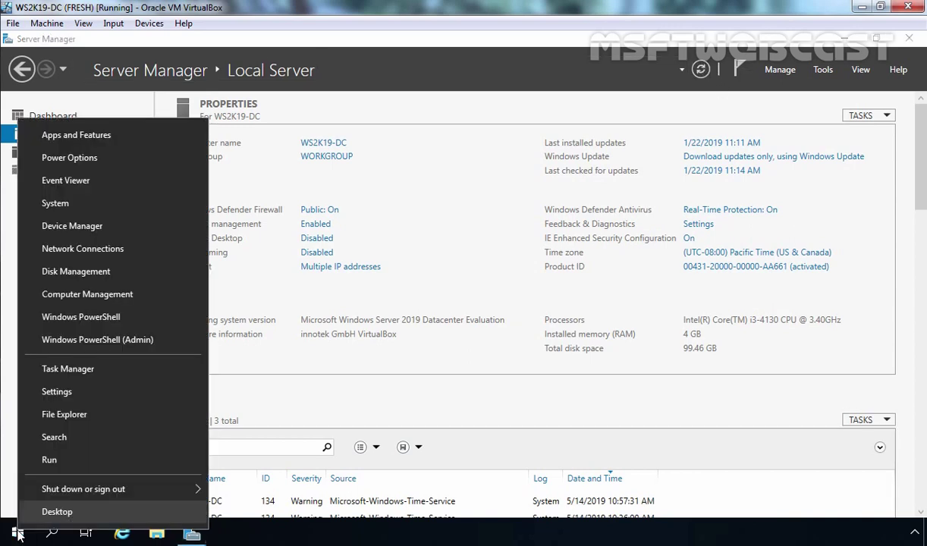
{"action": "left_click", "coordinate": [75, 339]}
{"action": "type", "text": "ping 192.1"}
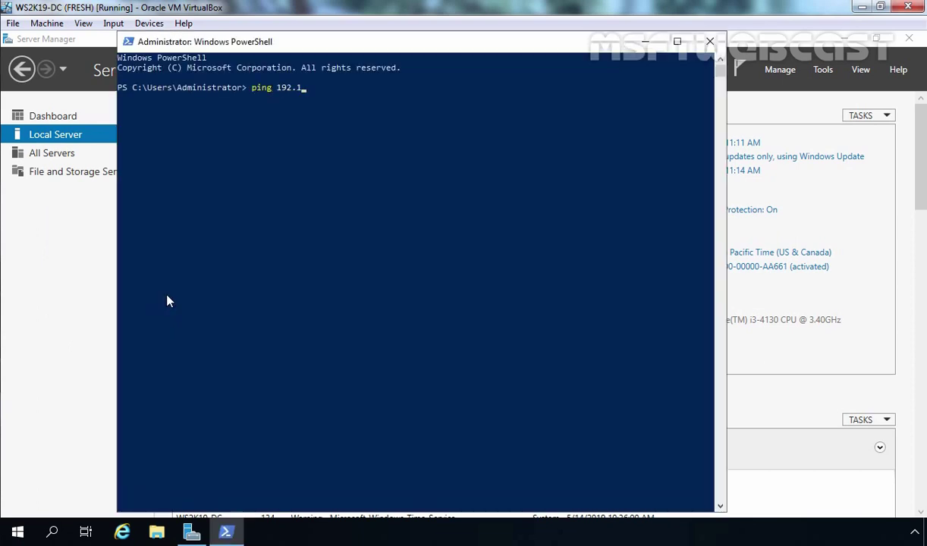
{"action": "type", "text": "68.10.5"}
{"action": "key", "text": "Return"}
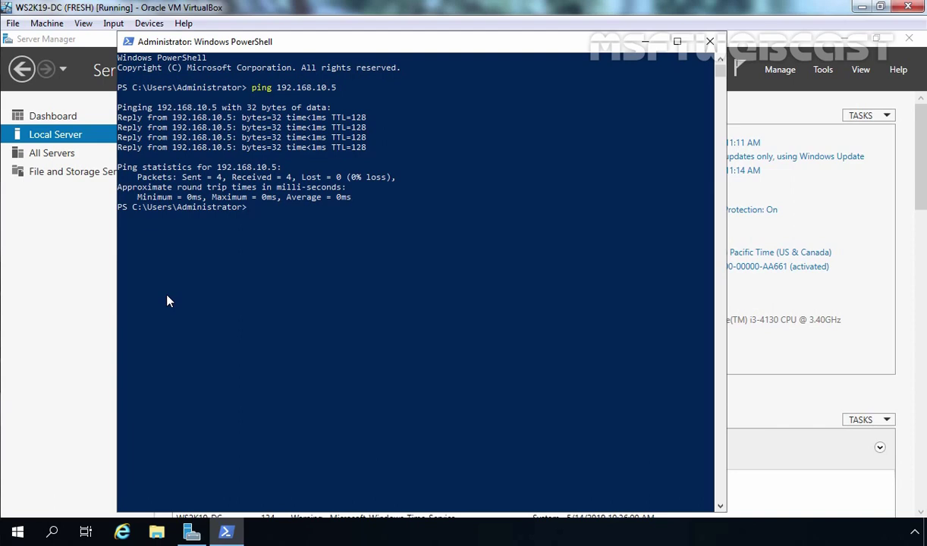
Test name resolution by pinging mylab.local, then exit PowerShell
{"action": "type", "text": "ping mylab.local"}
{"action": "key", "text": "Return"}
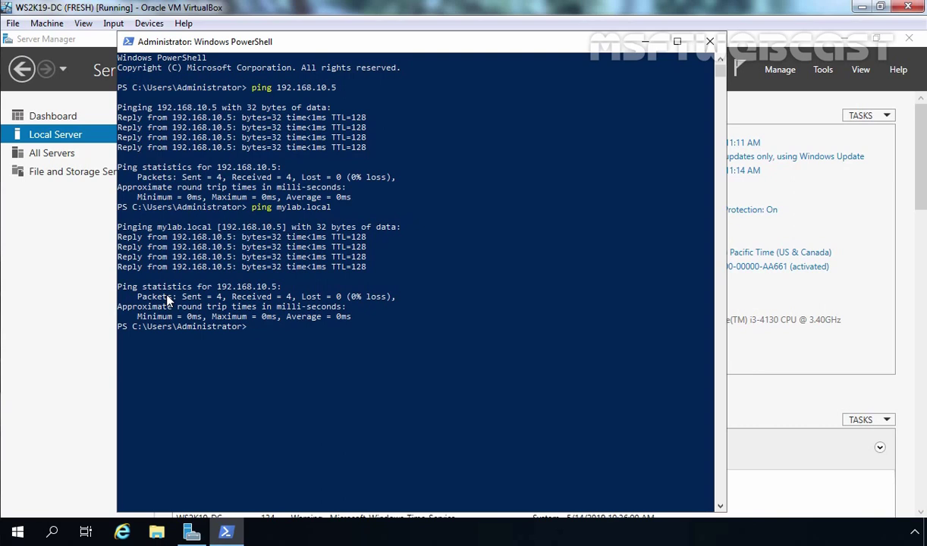
{"action": "type", "text": "exit"}
{"action": "key", "text": "Return"}
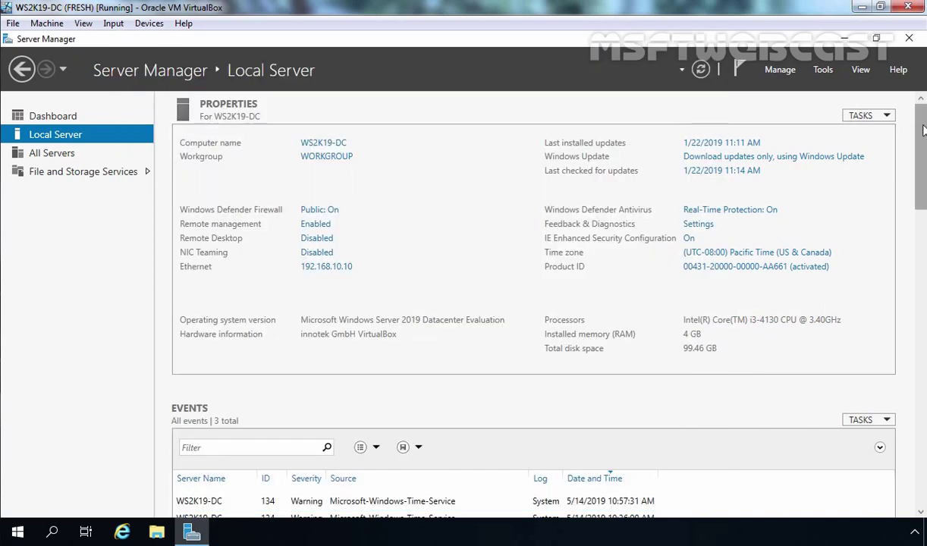
Start adding roles and features with a role-based or feature-based installation on server WS2K19-DC from the server pool
{"action": "left_click", "coordinate": [777, 70]}
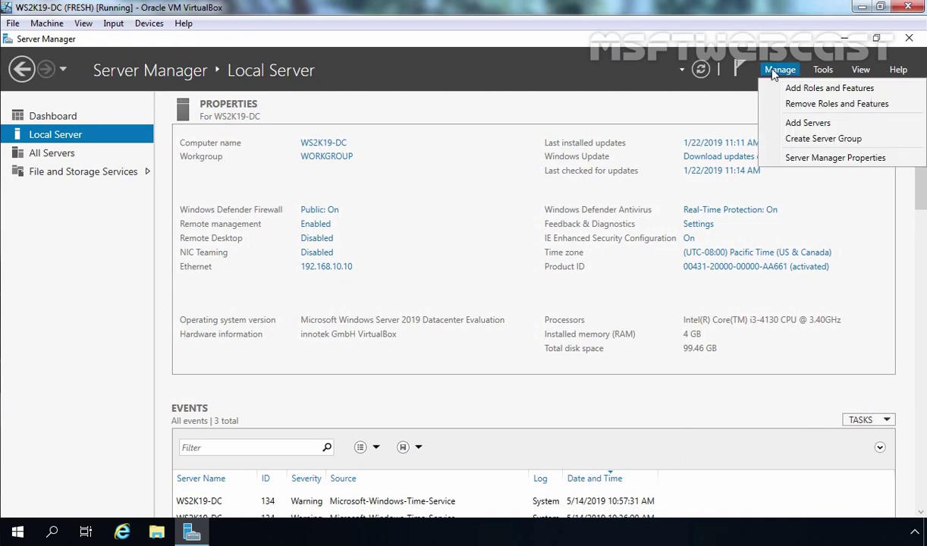
{"action": "left_click", "coordinate": [828, 87]}
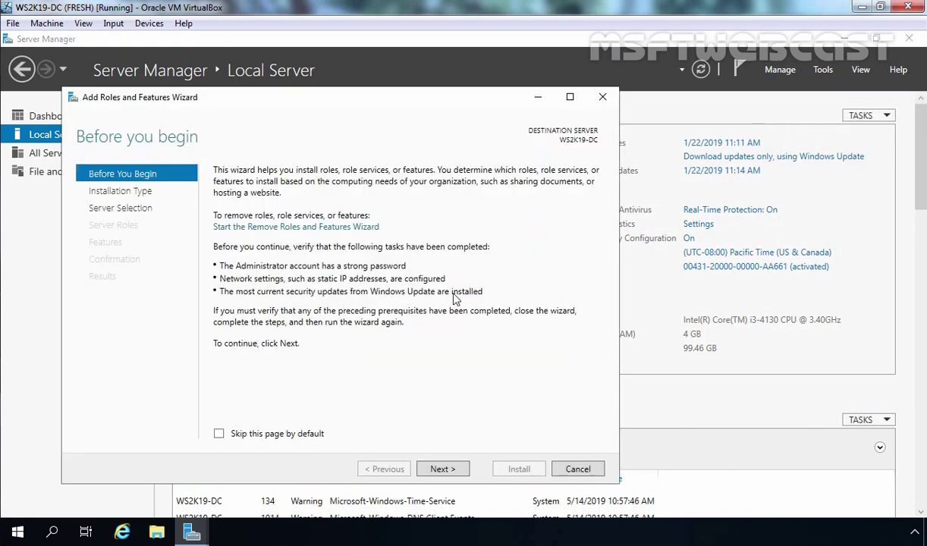
{"action": "left_click", "coordinate": [443, 469]}
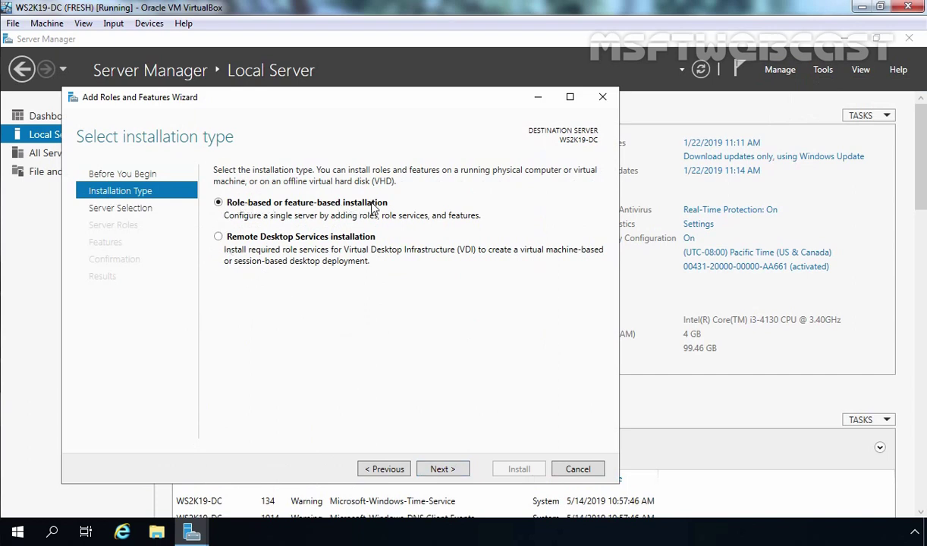
{"action": "left_click", "coordinate": [441, 469]}
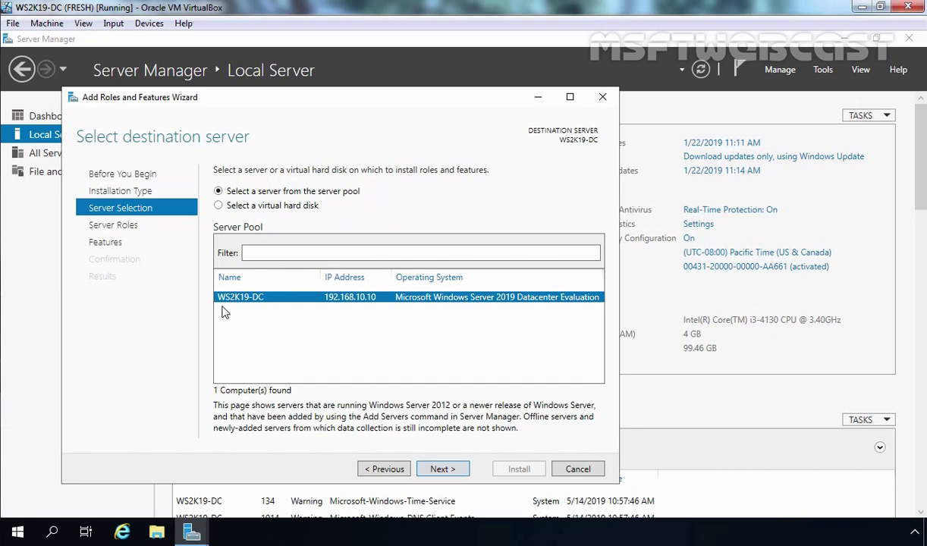
{"action": "left_click", "coordinate": [442, 470]}
Select the Active Directory Domain Services and DNS Server roles, adding the required features and management tools for both
{"action": "left_click", "coordinate": [296, 225]}
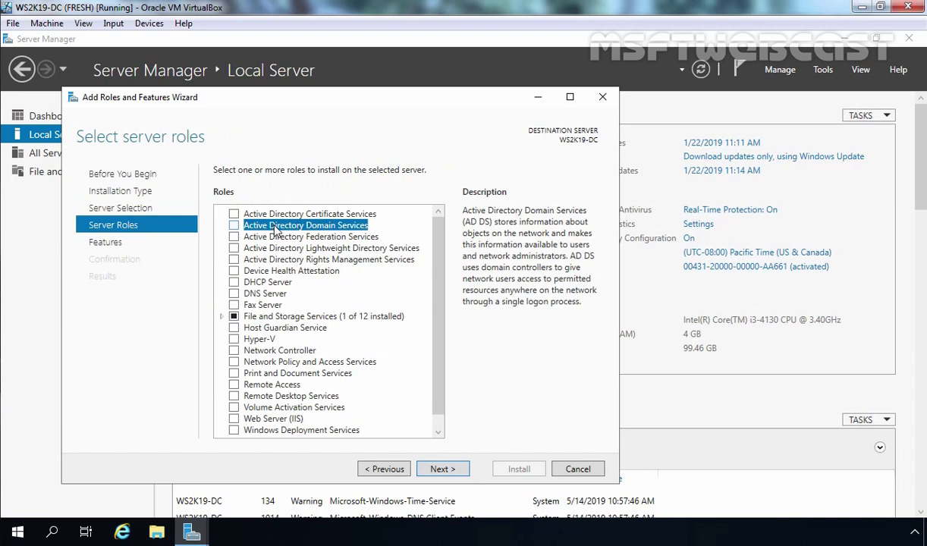
{"action": "left_click", "coordinate": [234, 226]}
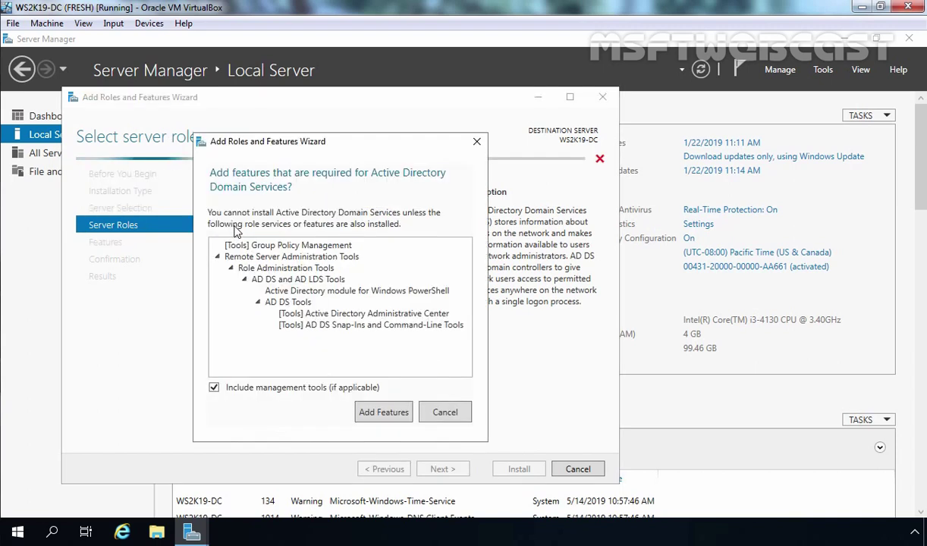
{"action": "left_click", "coordinate": [381, 417]}
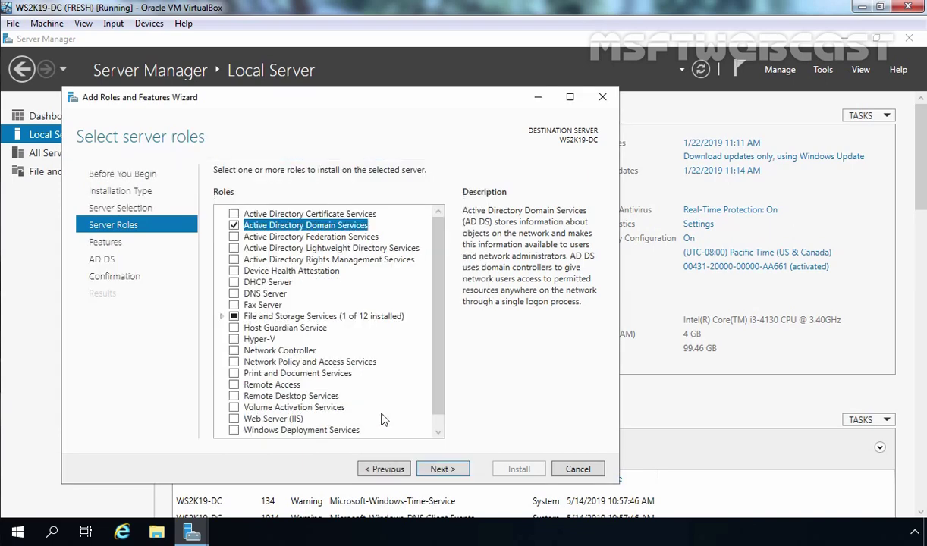
{"action": "left_click", "coordinate": [255, 293]}
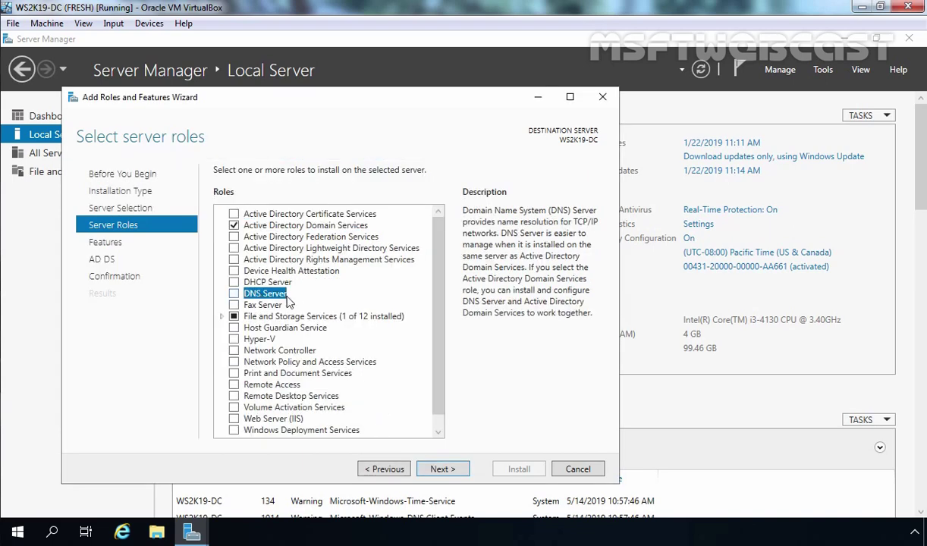
{"action": "left_click", "coordinate": [234, 293]}
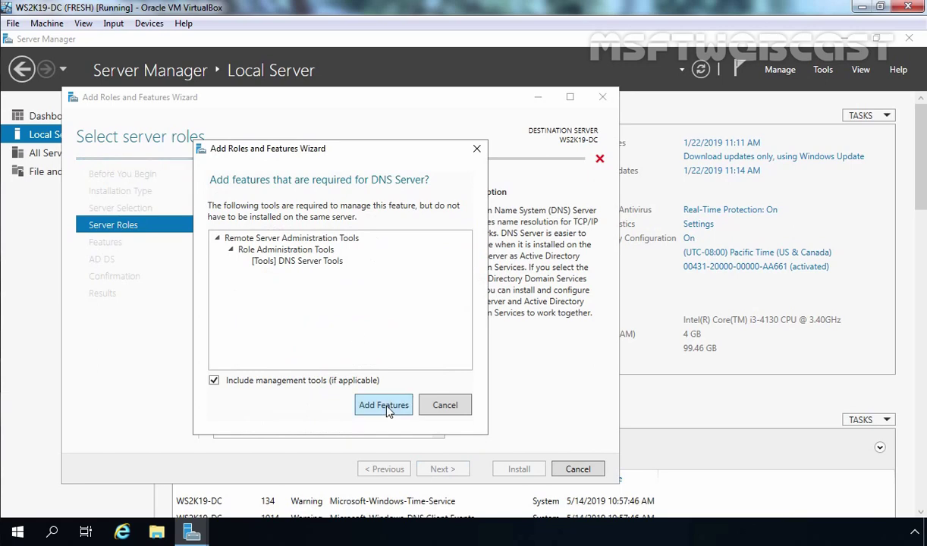
{"action": "left_click", "coordinate": [388, 410]}
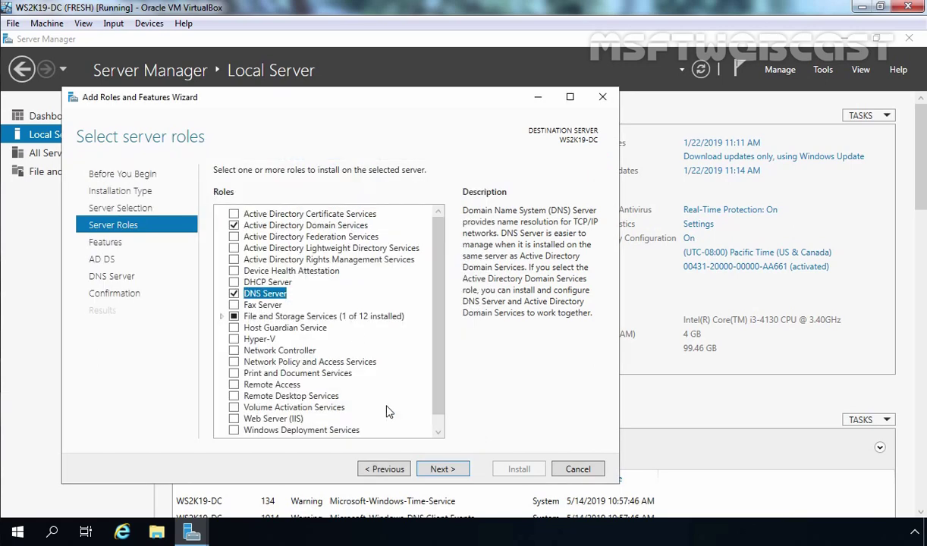
Keep the default feature selection and install the AD DS and DNS Server roles
{"action": "left_click", "coordinate": [441, 470]}
{"action": "left_click", "coordinate": [441, 470]}
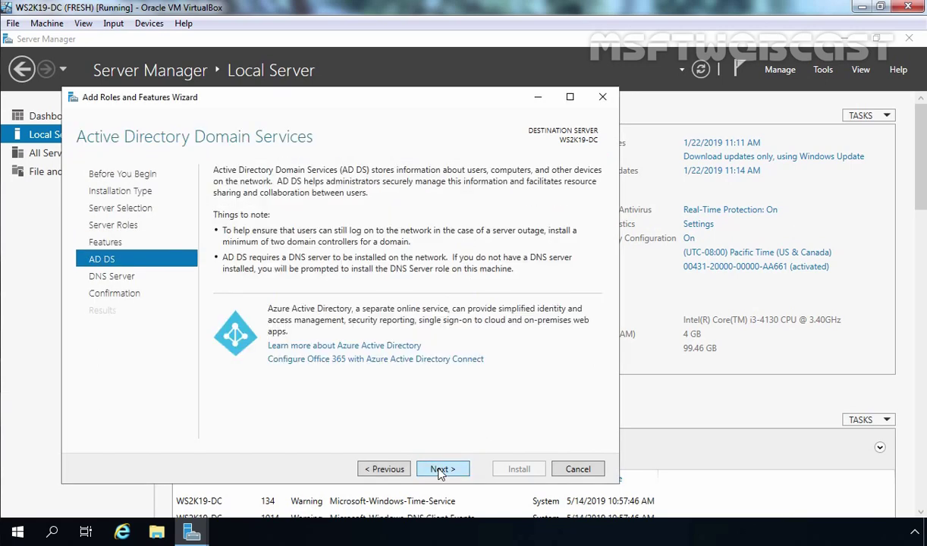
{"action": "left_click", "coordinate": [441, 470]}
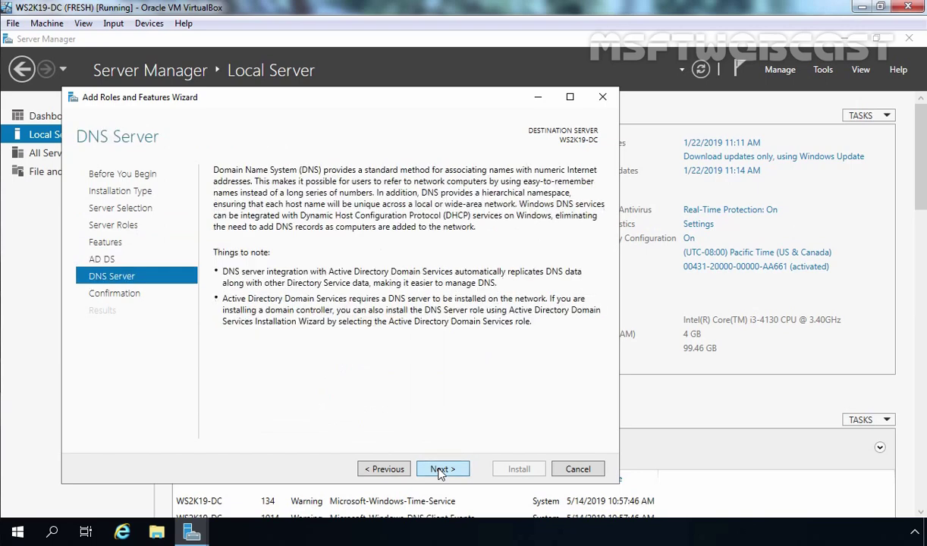
{"action": "left_click", "coordinate": [440, 471]}
{"action": "left_click", "coordinate": [519, 469]}
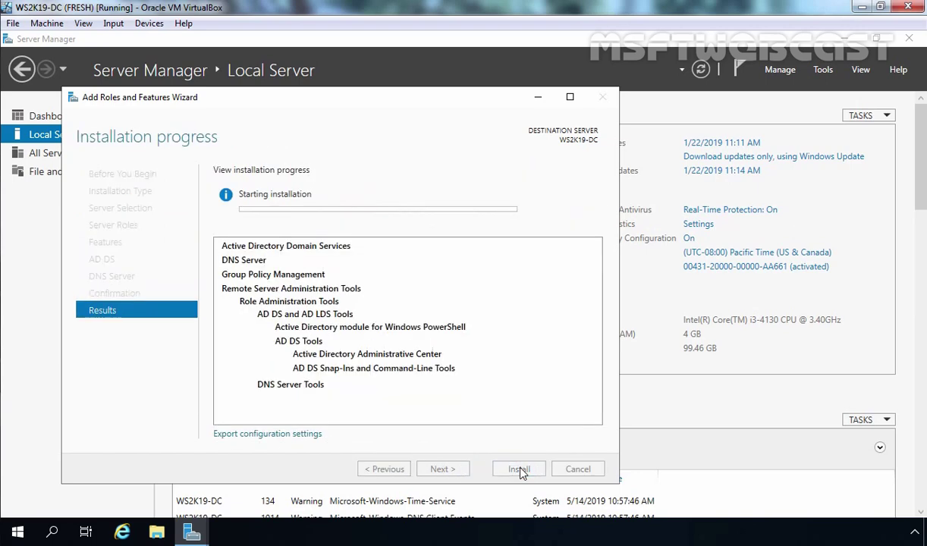
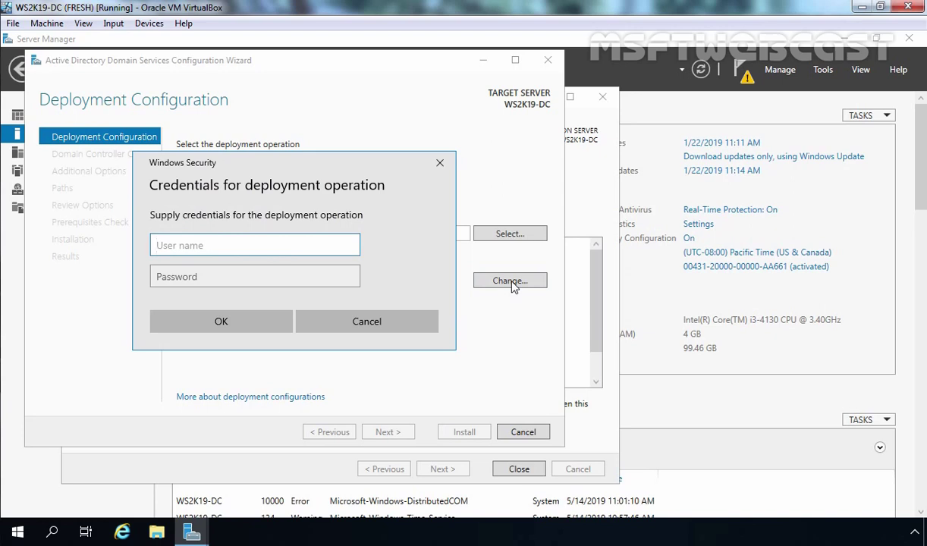
Supply the domain administrator's user name and password as the credentials for the deployment operation
{"action": "type", "text": "administrator@mylab.local"}
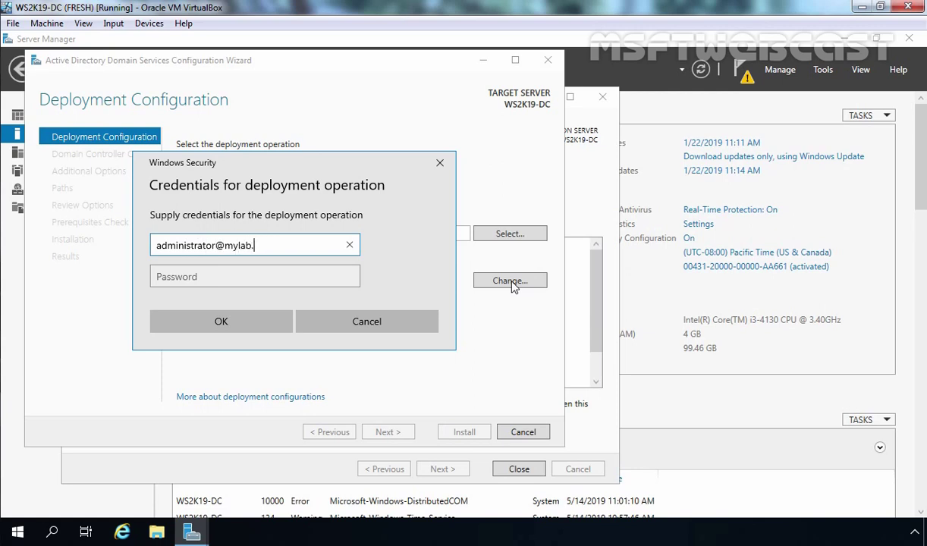
{"action": "key", "text": "Tab"}
{"action": "type", "text": "*********"}
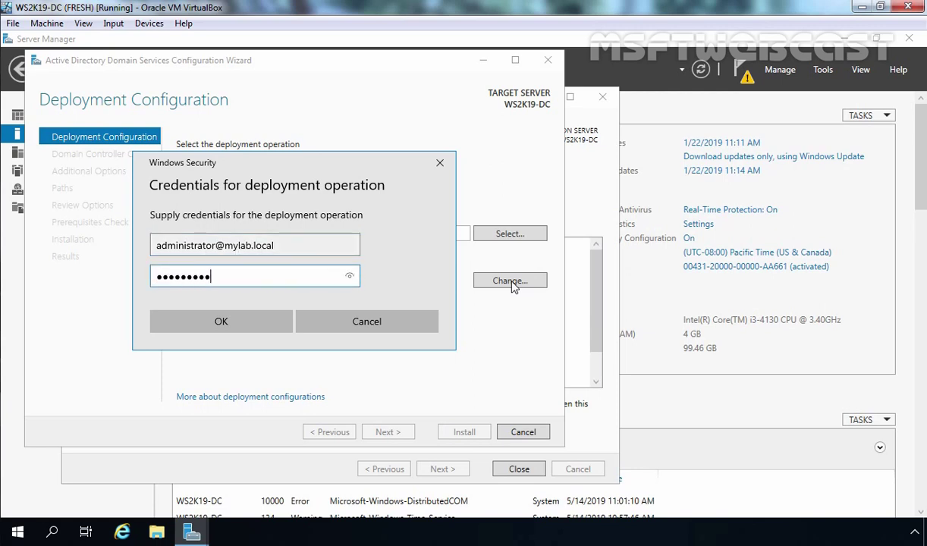
{"action": "left_click", "coordinate": [225, 320]}
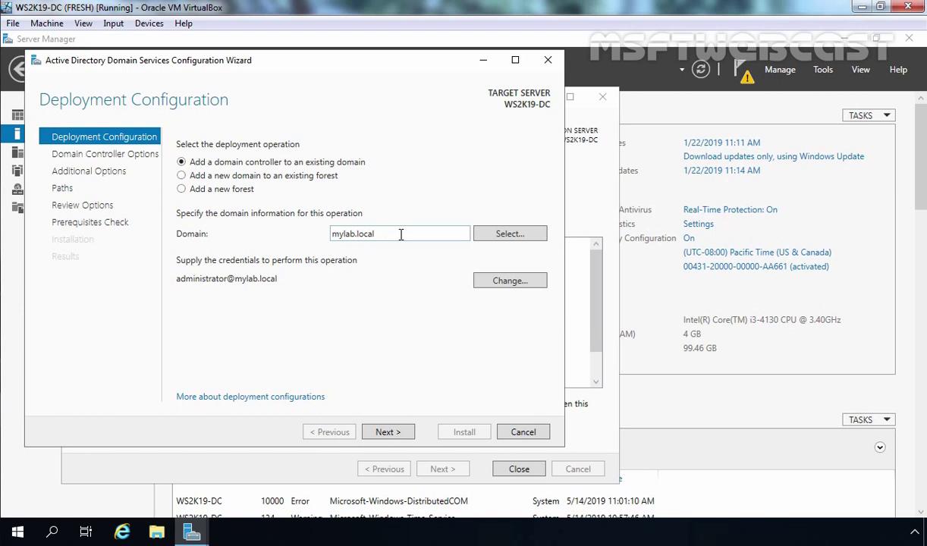
Select mylab.local from the forest as the domain for the new domain controller and proceed to the domain controller options
{"action": "left_click", "coordinate": [510, 234]}
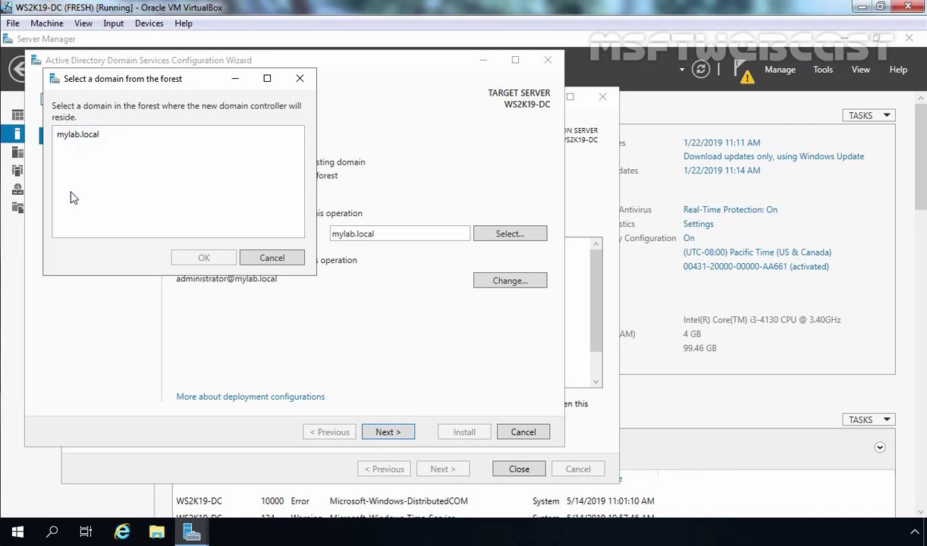
{"action": "left_click", "coordinate": [72, 139]}
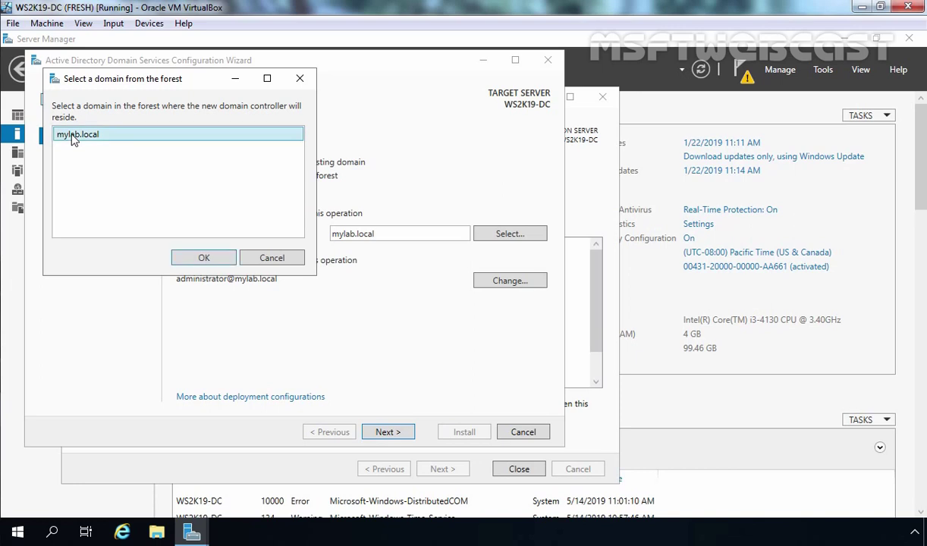
{"action": "left_click", "coordinate": [200, 258]}
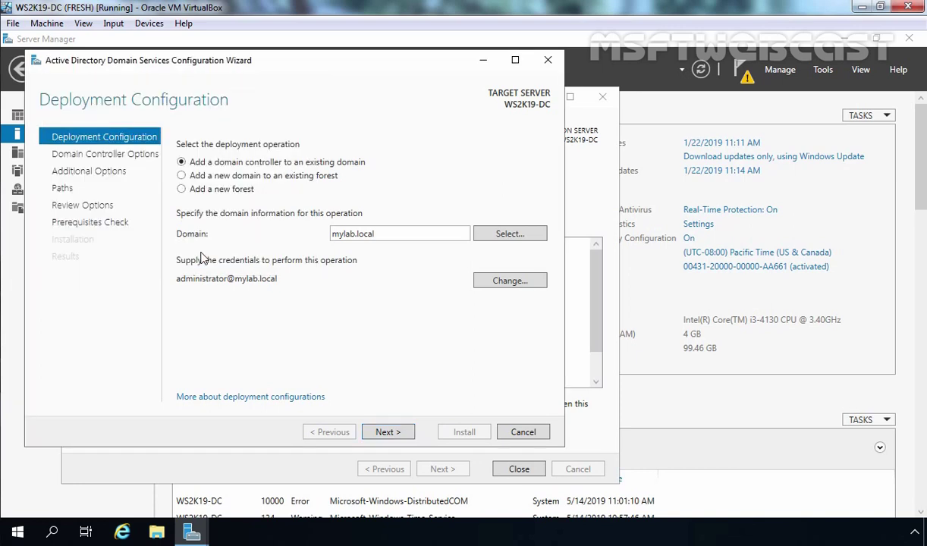
{"action": "left_click", "coordinate": [387, 432]}
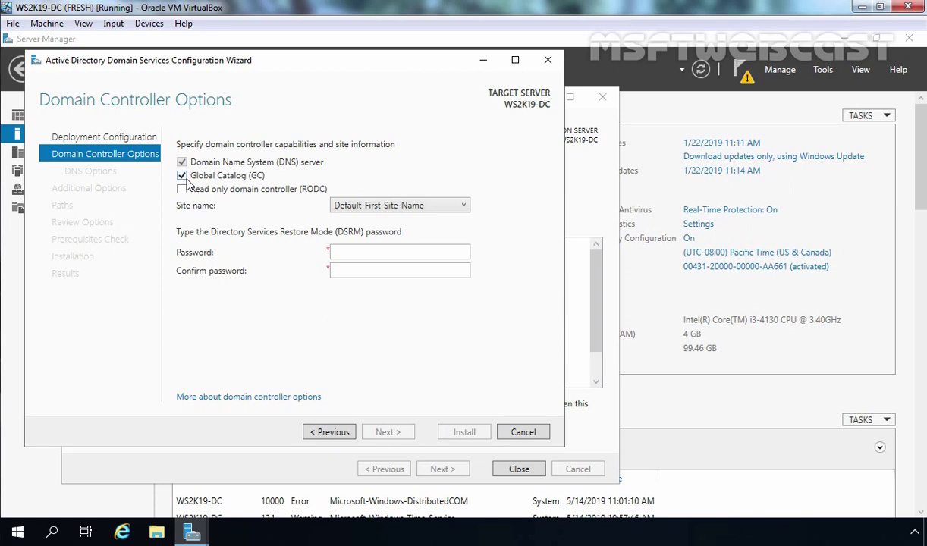
Keep Default-First-Site-Name as the site, enter and confirm the Directory Services Restore Mode password, and continue
{"action": "left_click", "coordinate": [405, 208]}
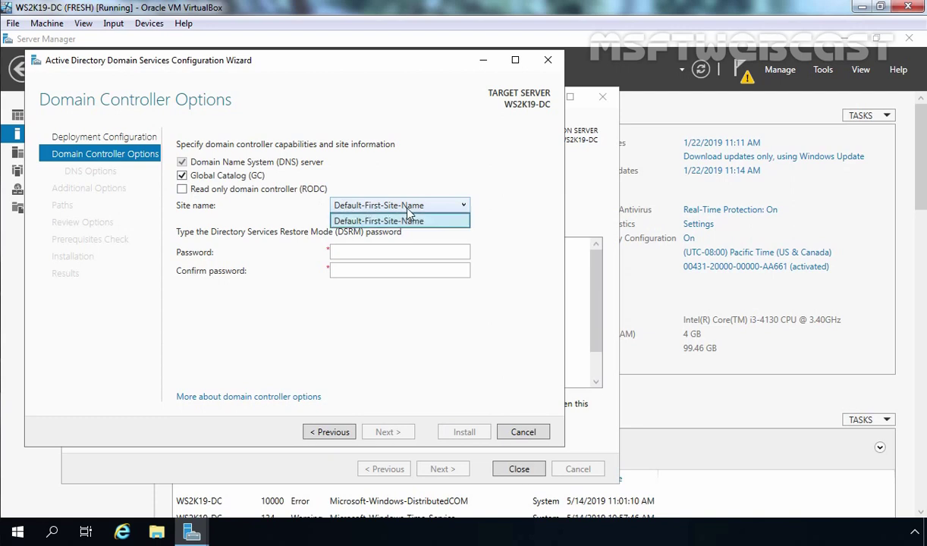
{"action": "left_click", "coordinate": [407, 210]}
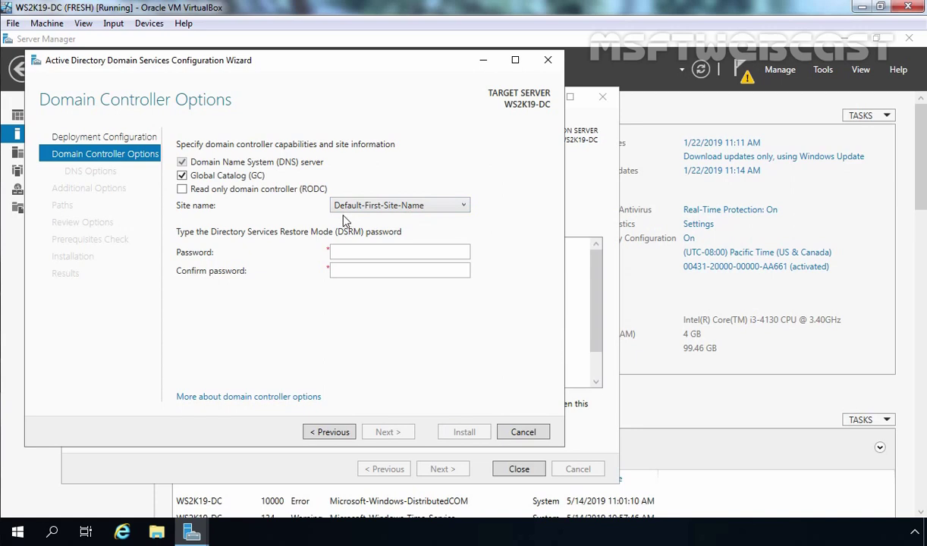
{"action": "left_click", "coordinate": [380, 252]}
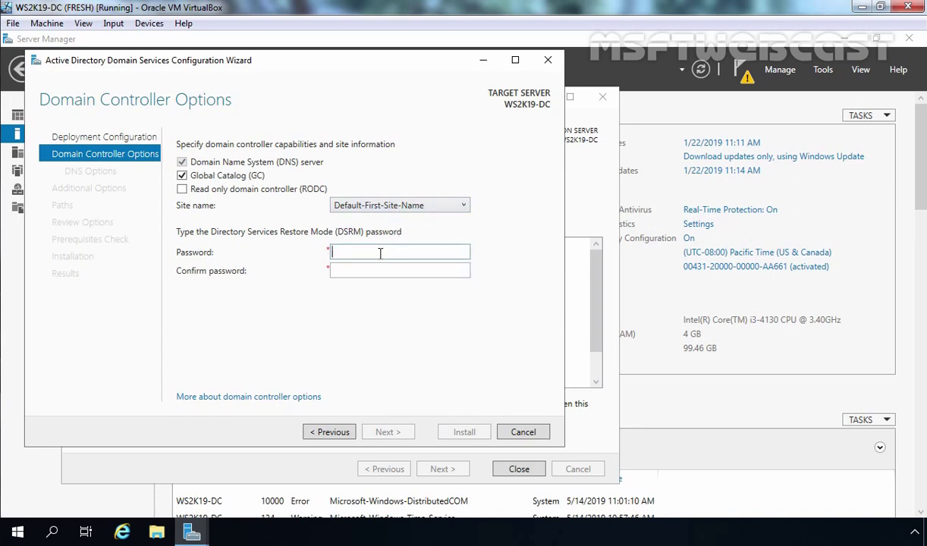
{"action": "type", "text": "••••••••"}
{"action": "key", "text": "Tab"}
{"action": "type", "text": "••••••••"}
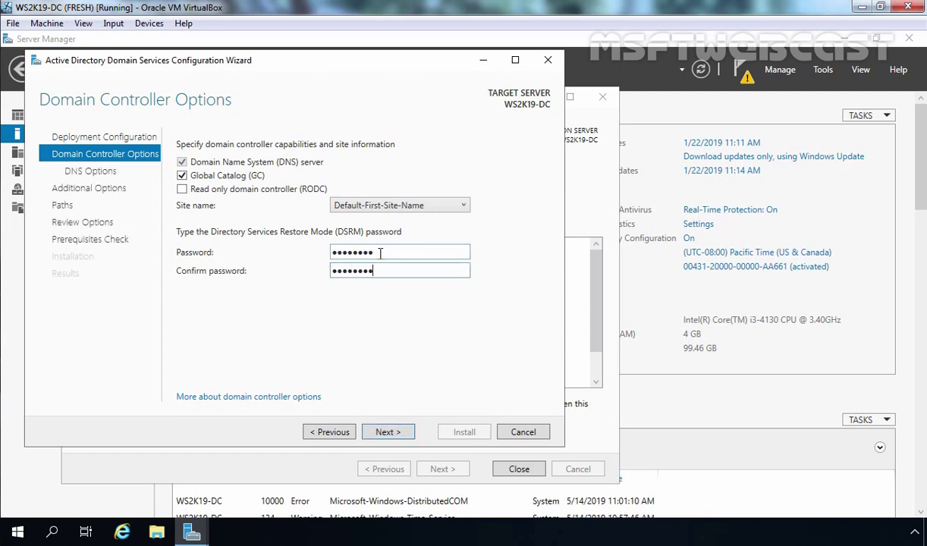
{"action": "left_click", "coordinate": [388, 433]}
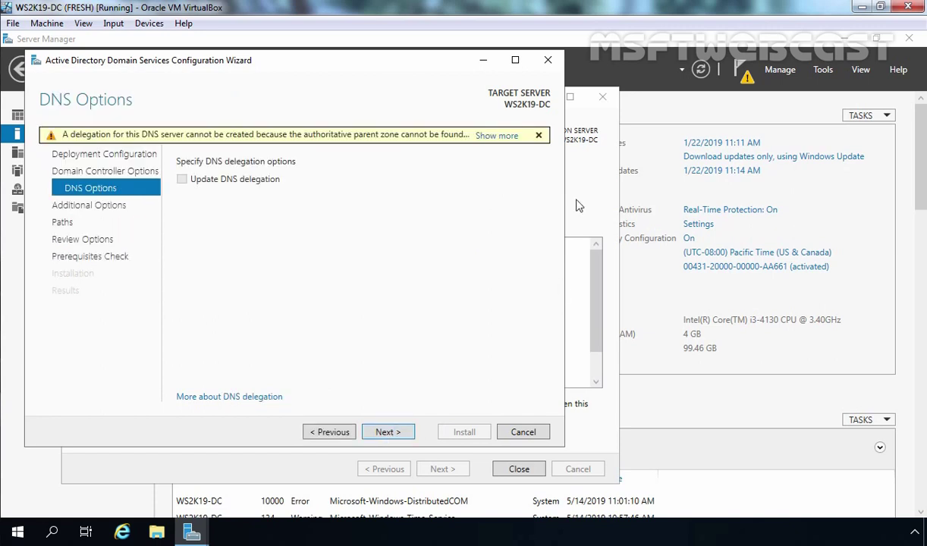
Dismiss the DNS delegation warning and set the replication source to WS2K16-DC.mylab.local in the additional options
{"action": "left_click", "coordinate": [538, 136]}
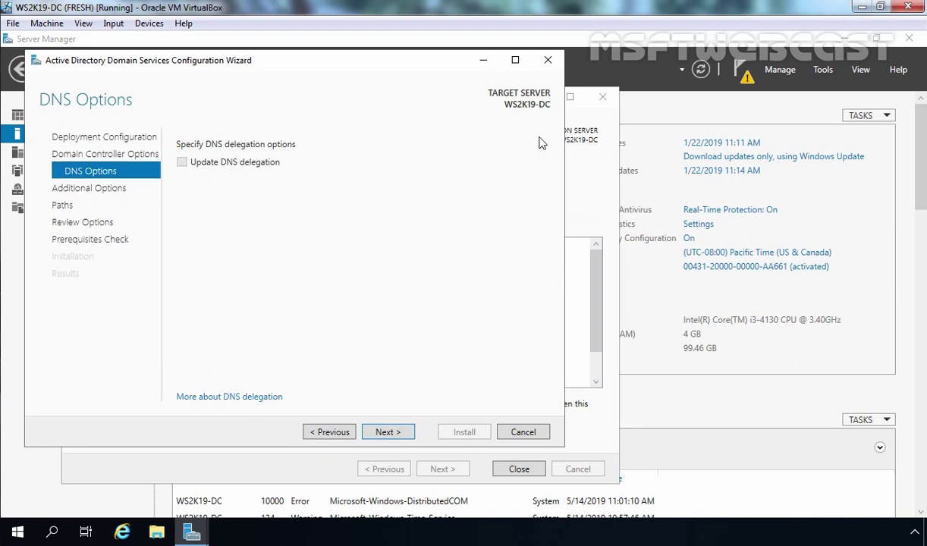
{"action": "left_click", "coordinate": [388, 433]}
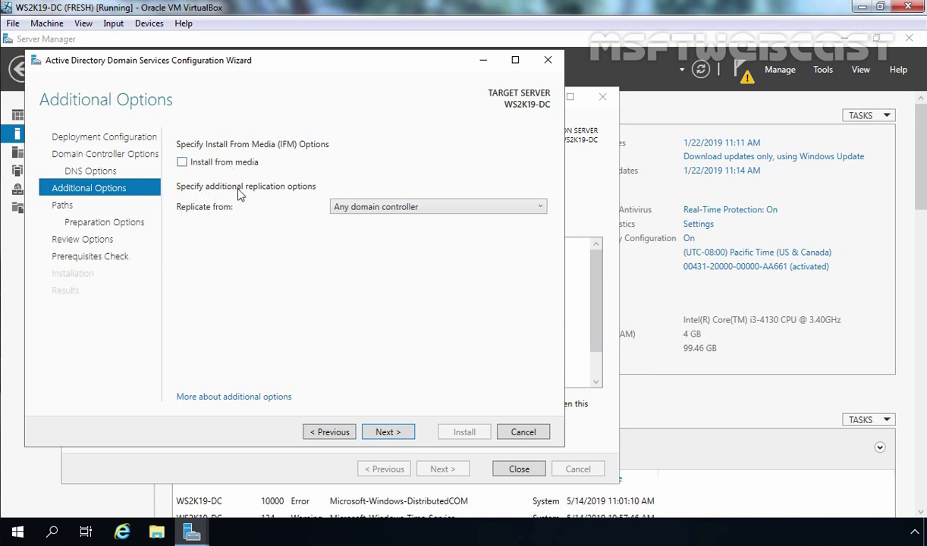
{"action": "left_click", "coordinate": [396, 207]}
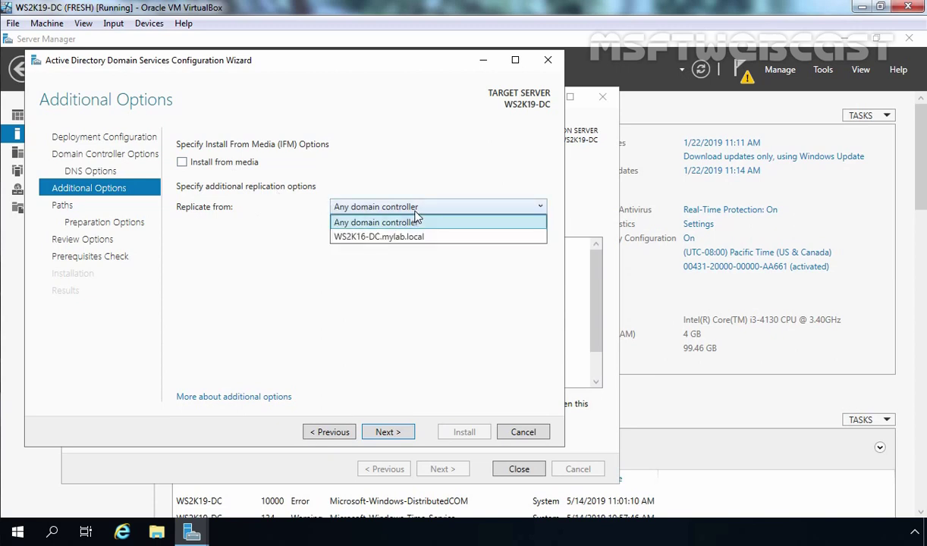
{"action": "left_click", "coordinate": [406, 238]}
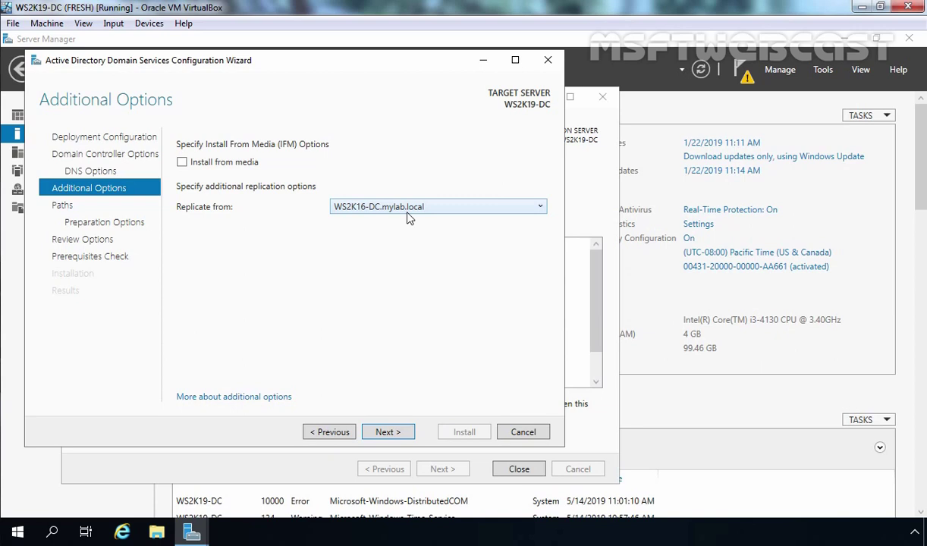
{"action": "left_click", "coordinate": [386, 433]}
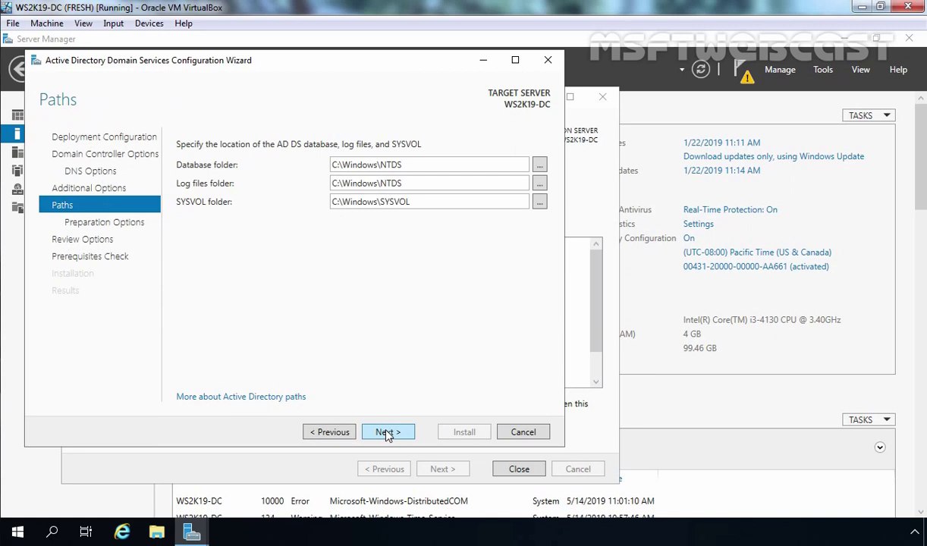
Accept the default AD DS paths, preparation operations and reviewed selections, then install to promote the server to a domain controller
{"action": "left_click", "coordinate": [387, 432]}
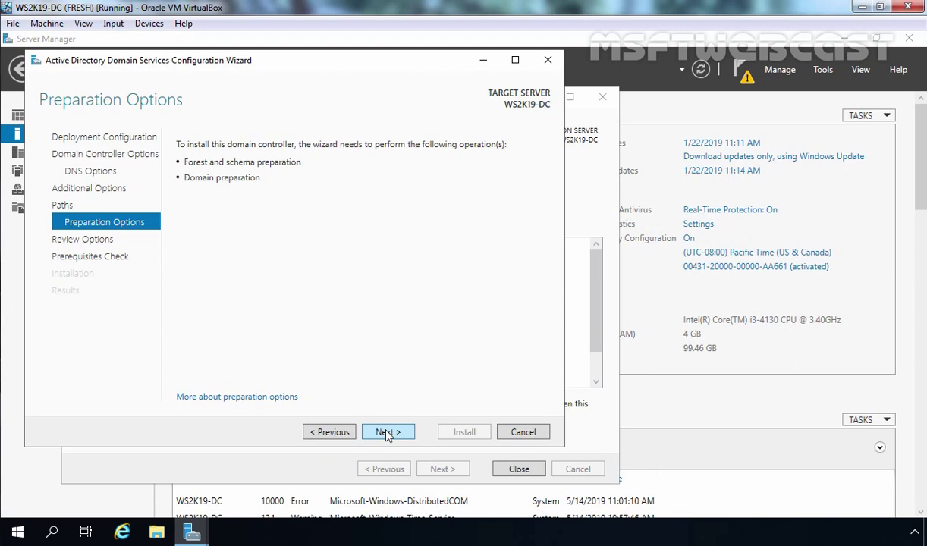
{"action": "left_click", "coordinate": [387, 433]}
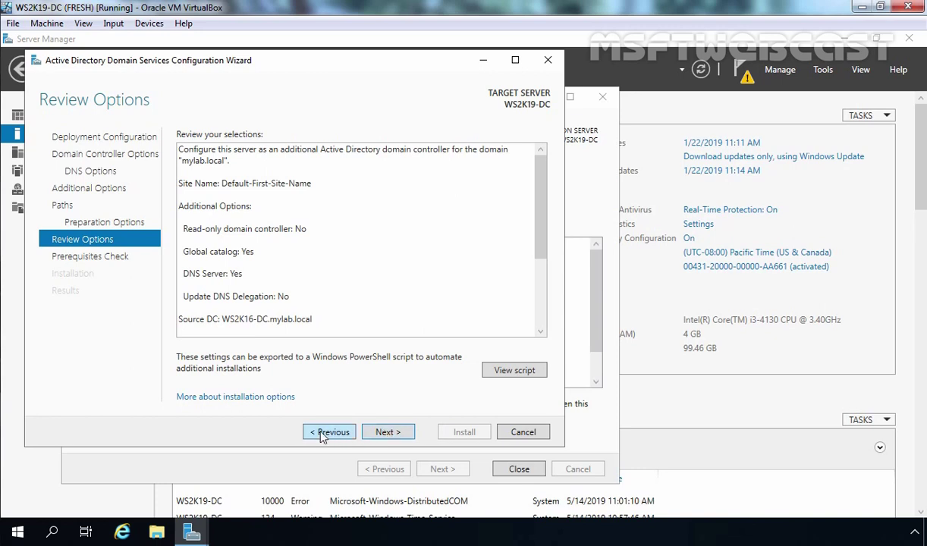
{"action": "left_click", "coordinate": [386, 433]}
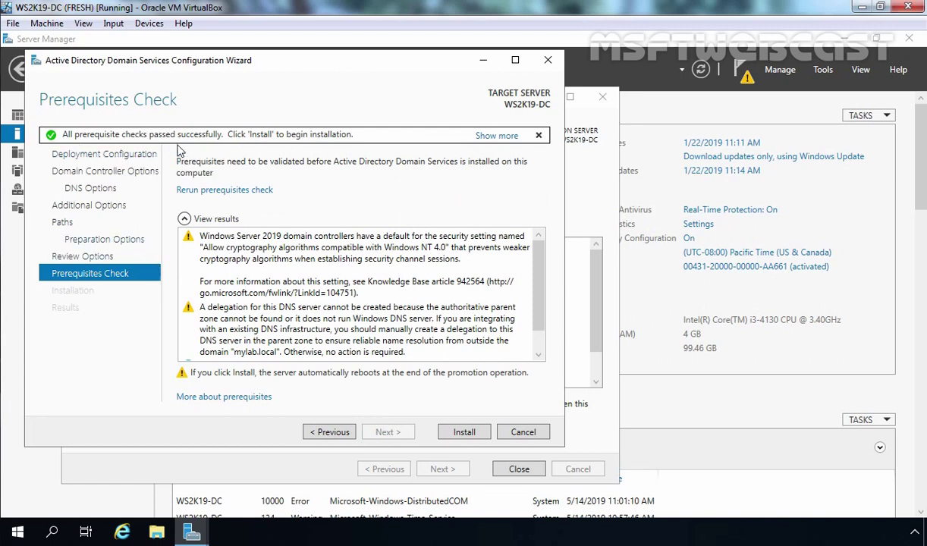
{"action": "left_click", "coordinate": [463, 432]}
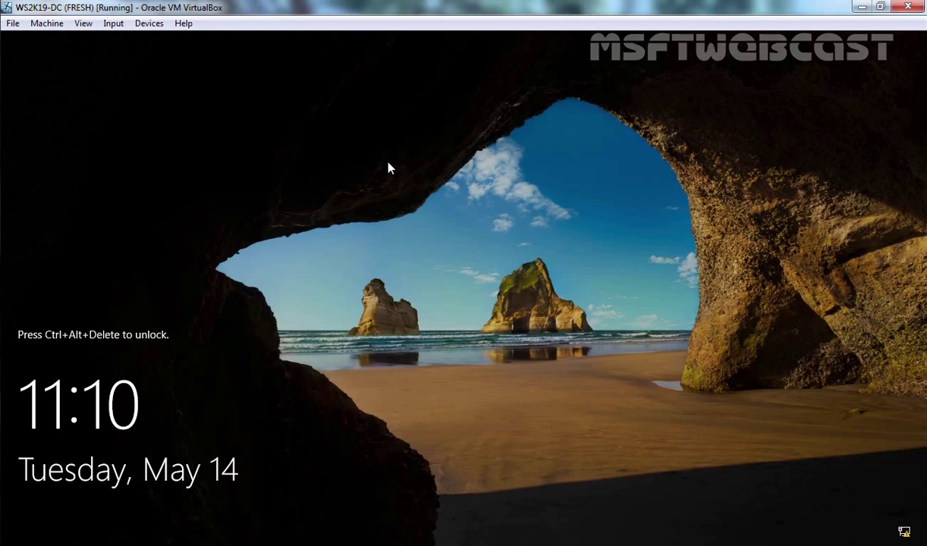
Unlock WS2K19-DC and sign in with the account password
{"action": "key", "text": "ctrl+alt+Delete"}
{"action": "type", "text": "••••••••••"}
{"action": "key", "text": "Return"}
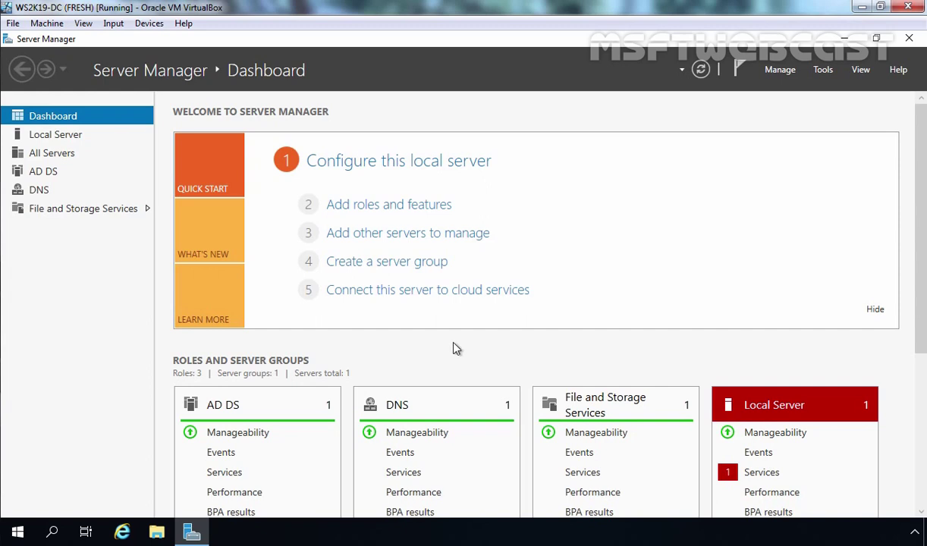
Open Active Directory Users and Computers and examine the computers in the Domain Controllers container of mylab.local
{"action": "left_click", "coordinate": [821, 71]}
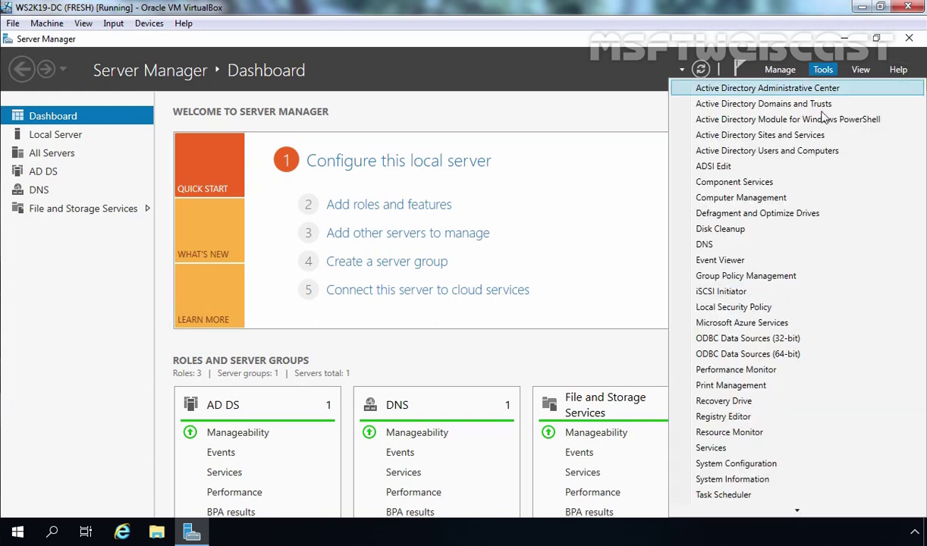
{"action": "left_click", "coordinate": [778, 156]}
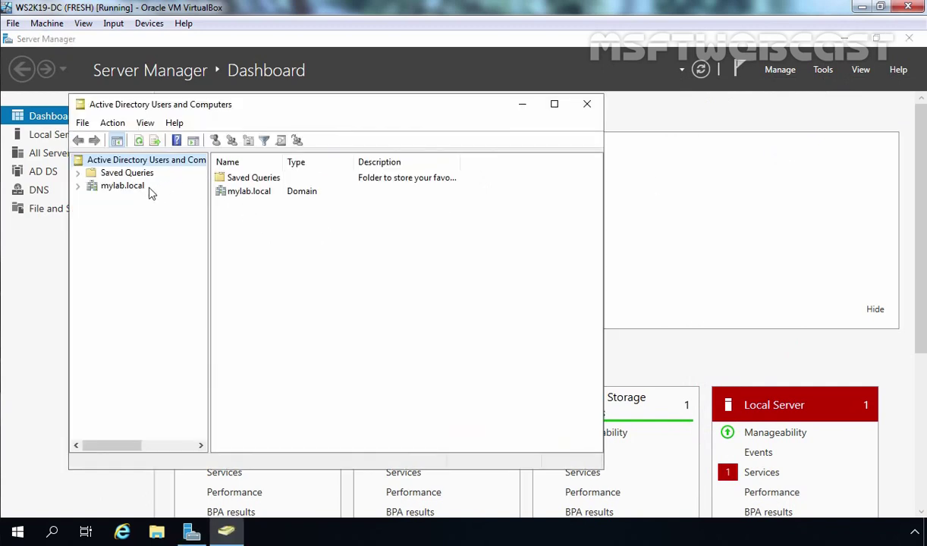
{"action": "left_click", "coordinate": [124, 187]}
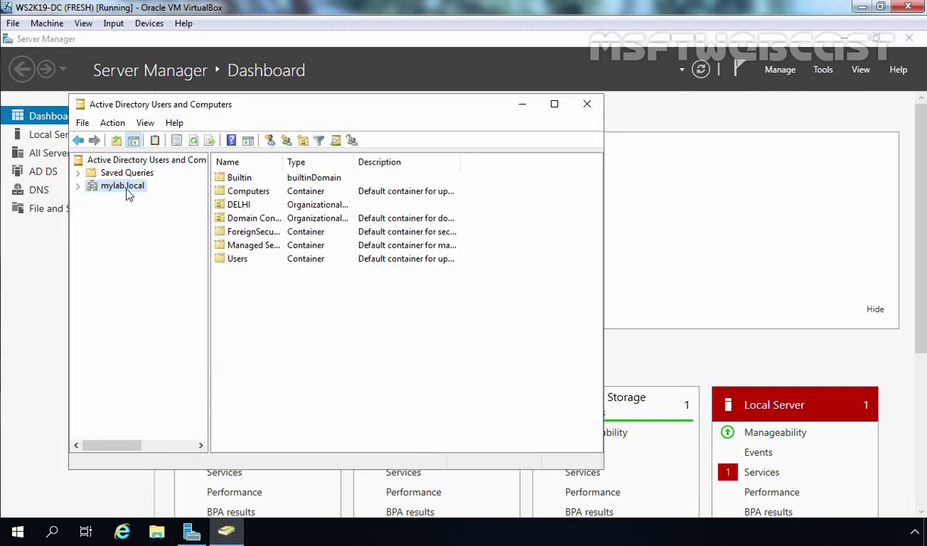
{"action": "double_click", "coordinate": [126, 189]}
{"action": "left_click", "coordinate": [132, 239]}
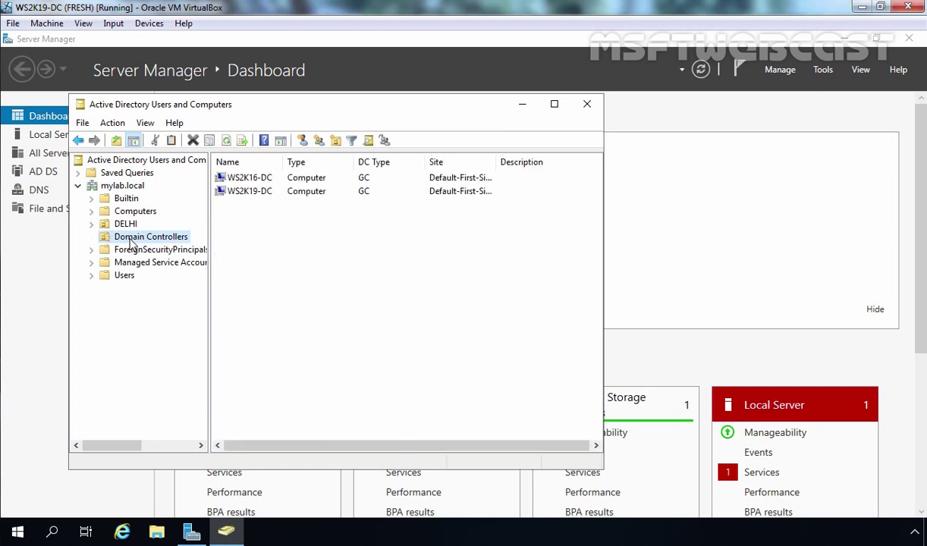
{"action": "left_click", "coordinate": [554, 105]}
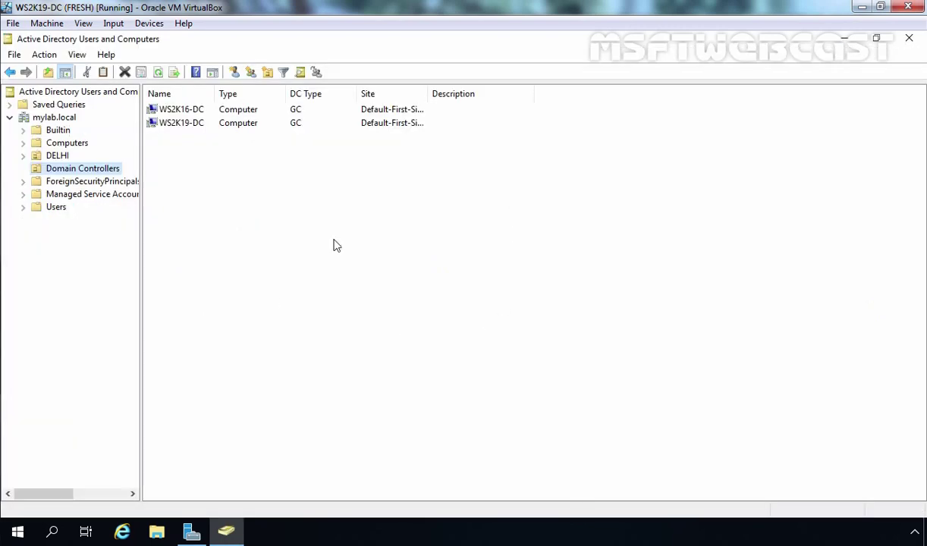
{"action": "left_click", "coordinate": [176, 114]}
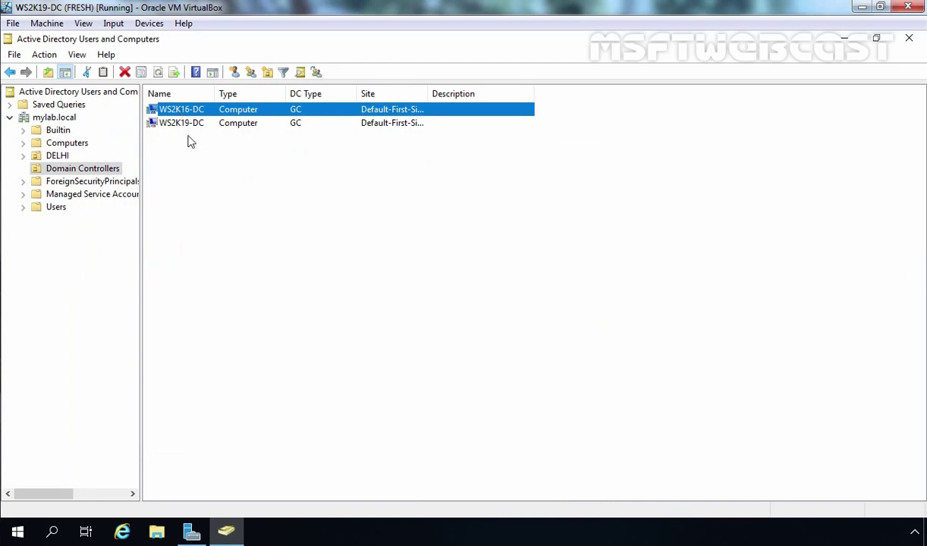
{"action": "left_click", "coordinate": [179, 126]}
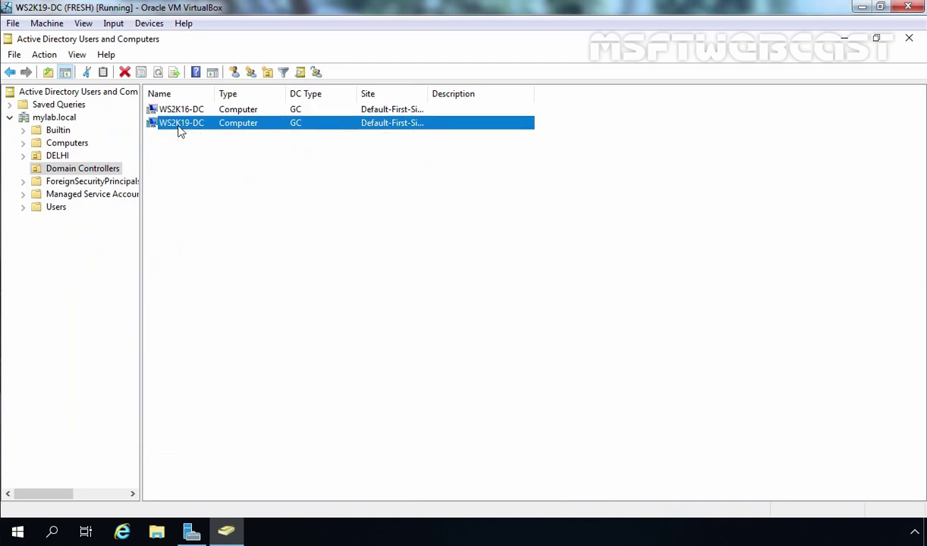
{"action": "left_click", "coordinate": [844, 38]}
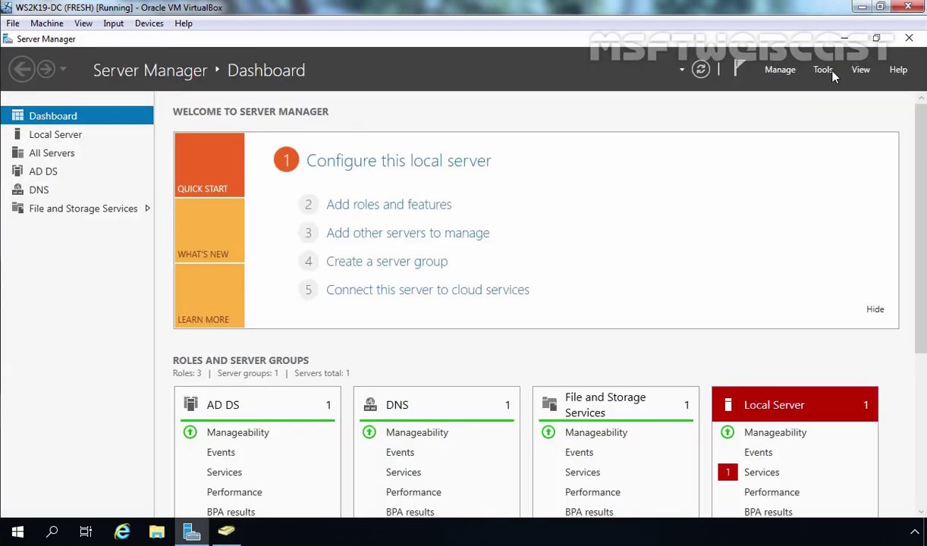
Open DNS Manager, examine the records of the mylab.local forward lookup zone on WS2K19-DC, and close it
{"action": "left_click", "coordinate": [822, 69]}
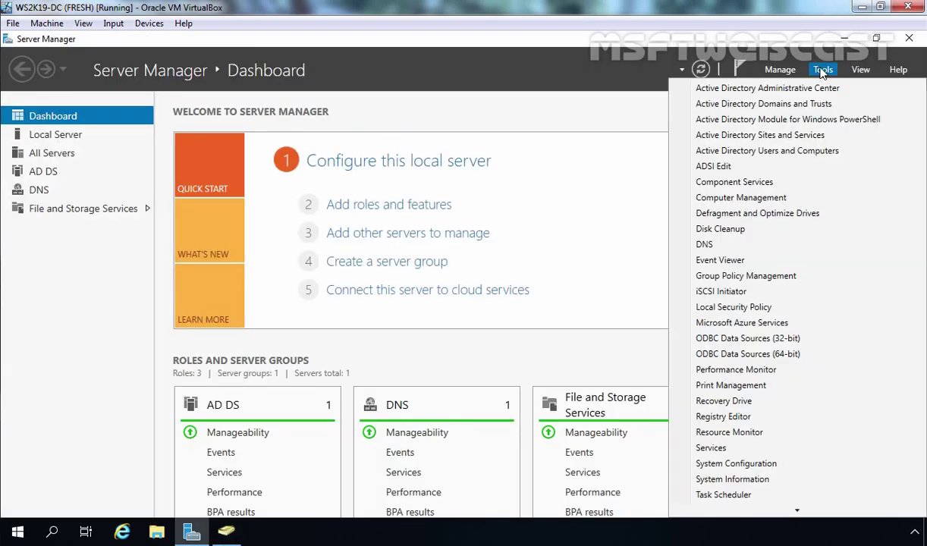
{"action": "left_click", "coordinate": [701, 246]}
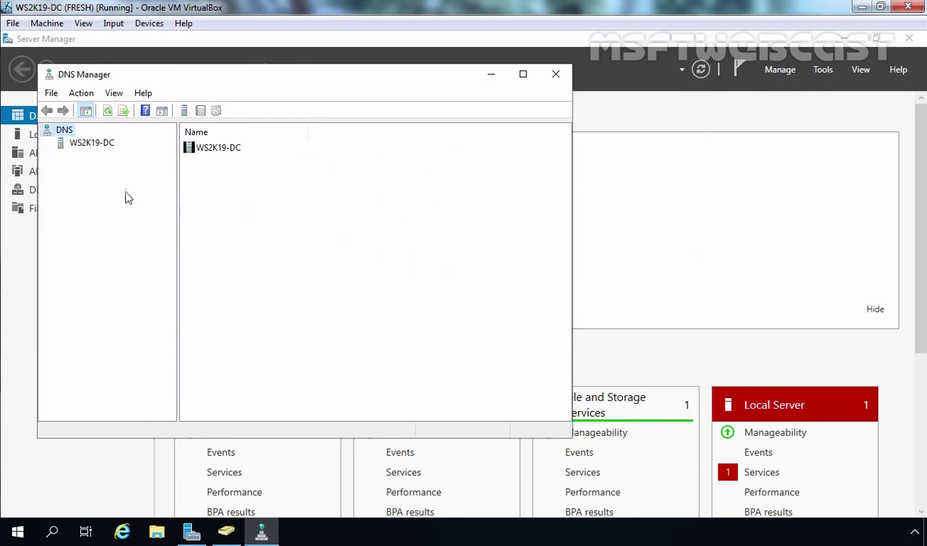
{"action": "left_click", "coordinate": [91, 144]}
{"action": "double_click", "coordinate": [100, 157]}
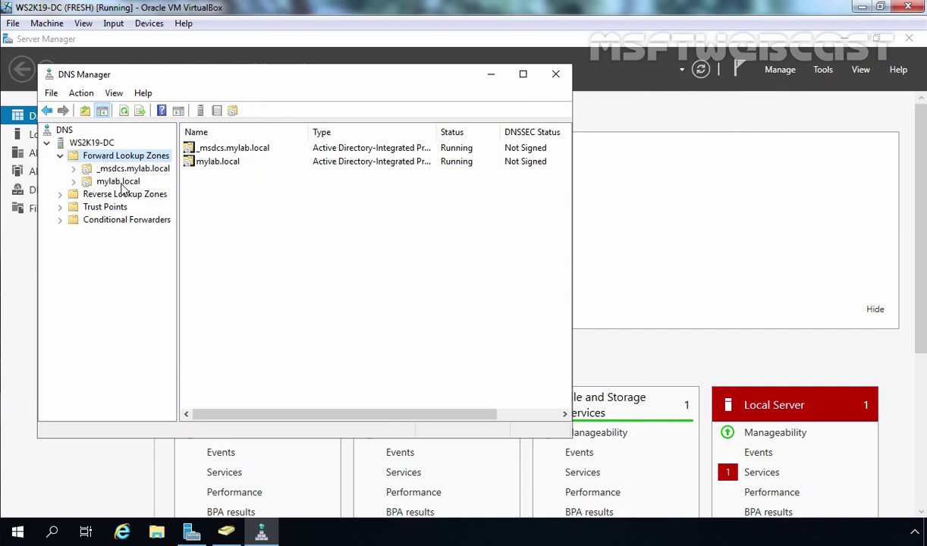
{"action": "left_click", "coordinate": [120, 183]}
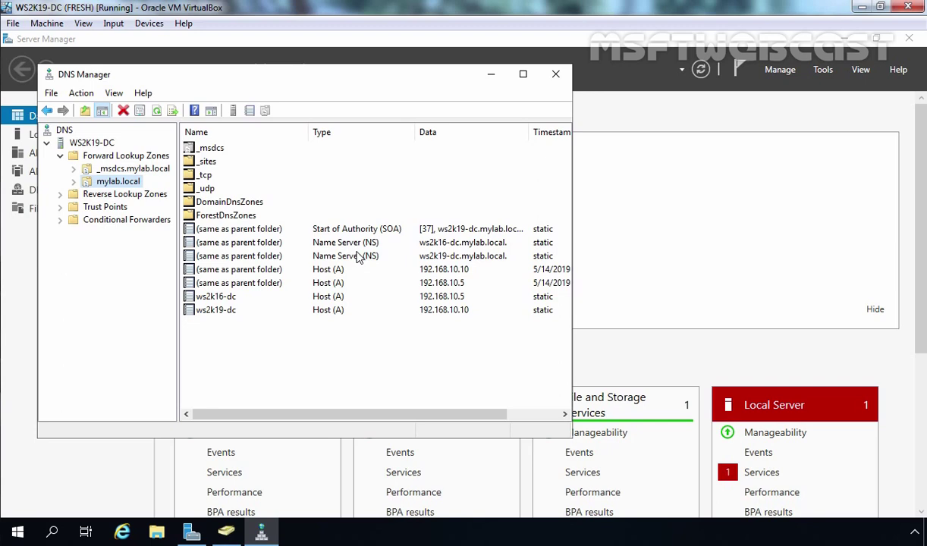
{"action": "left_click", "coordinate": [556, 76]}
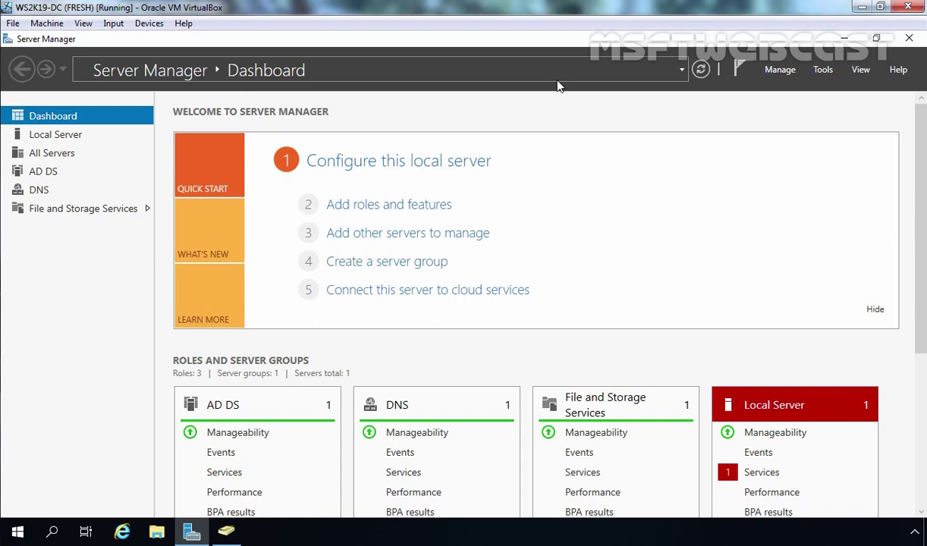
Open Active Directory Sites and Services and show the NTDS Settings of WS2K19-DC under Default-First-Site-Name
{"action": "left_click", "coordinate": [824, 71]}
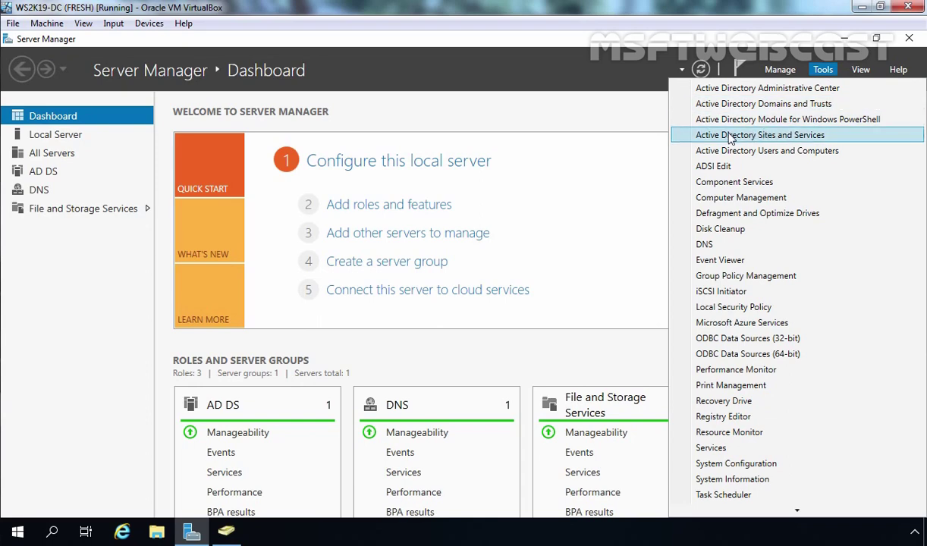
{"action": "left_click", "coordinate": [810, 140]}
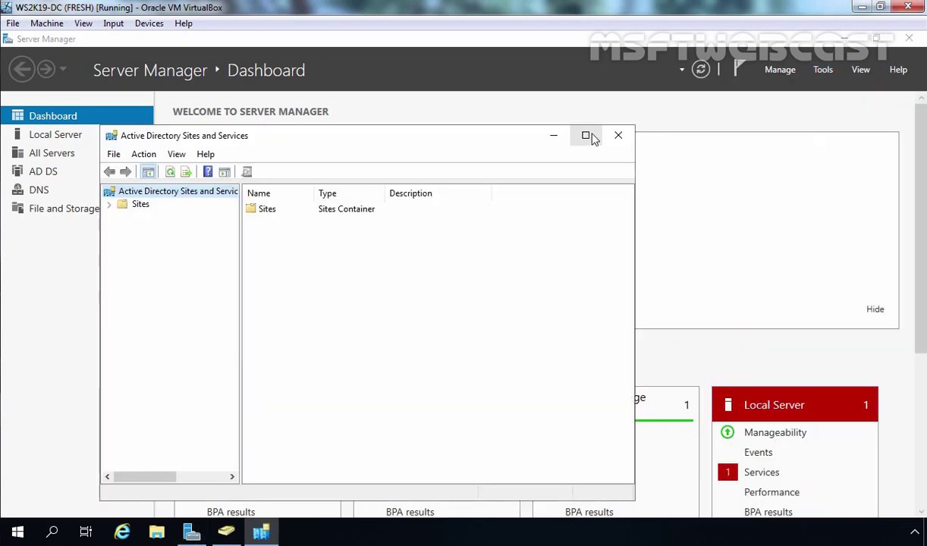
{"action": "left_click", "coordinate": [589, 135]}
{"action": "left_click", "coordinate": [45, 110]}
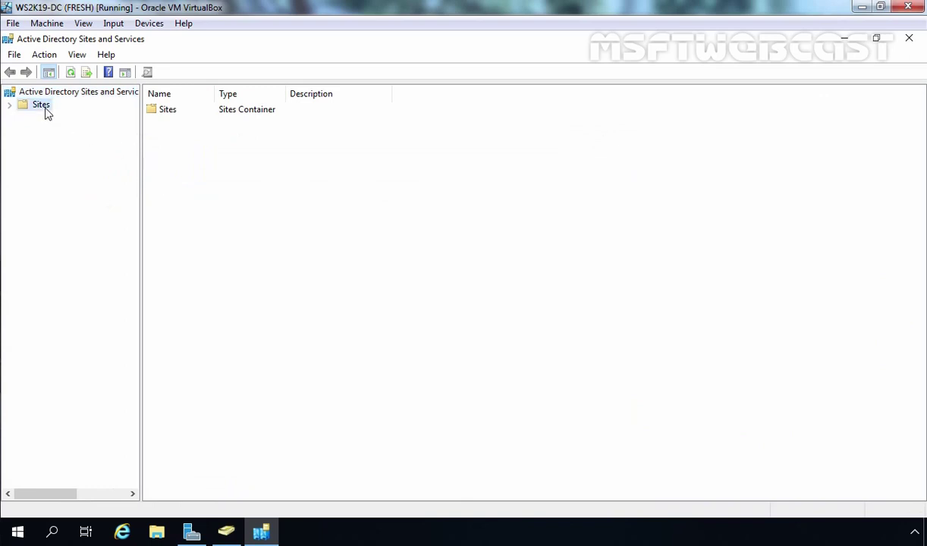
{"action": "double_click", "coordinate": [41, 106]}
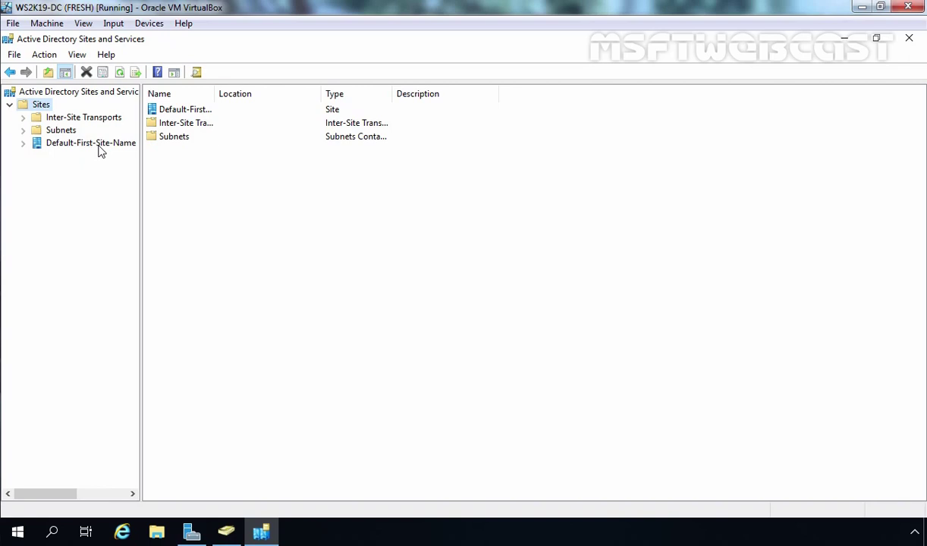
{"action": "left_click", "coordinate": [23, 143]}
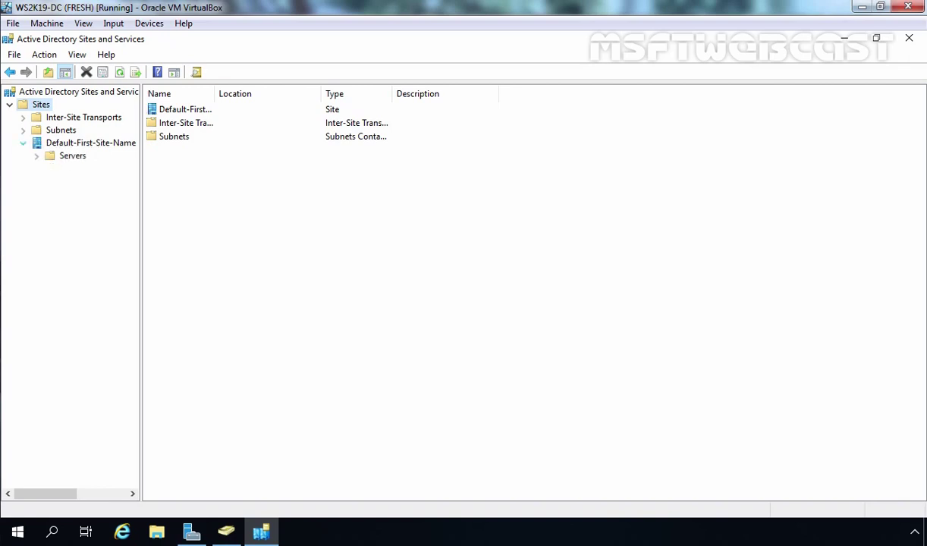
{"action": "left_click", "coordinate": [37, 156]}
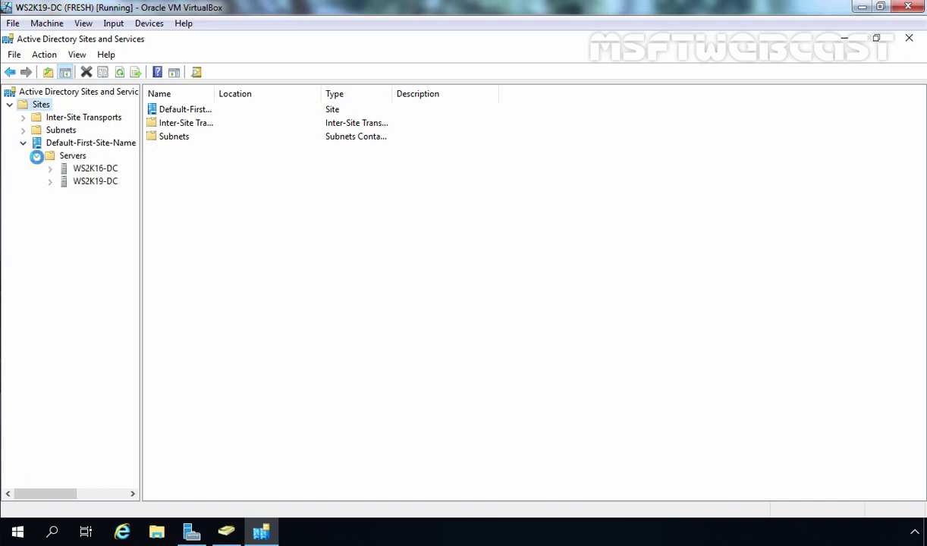
{"action": "left_click", "coordinate": [84, 182]}
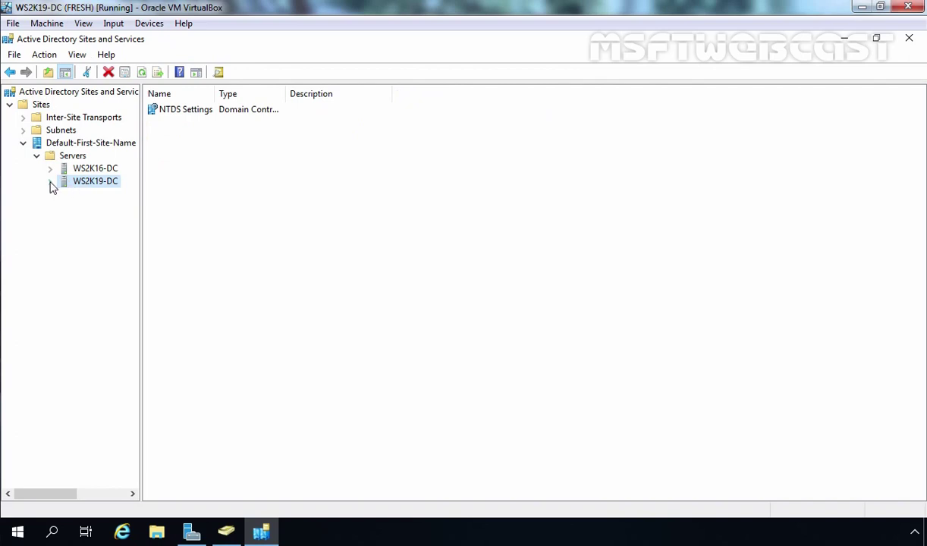
{"action": "left_click", "coordinate": [50, 182]}
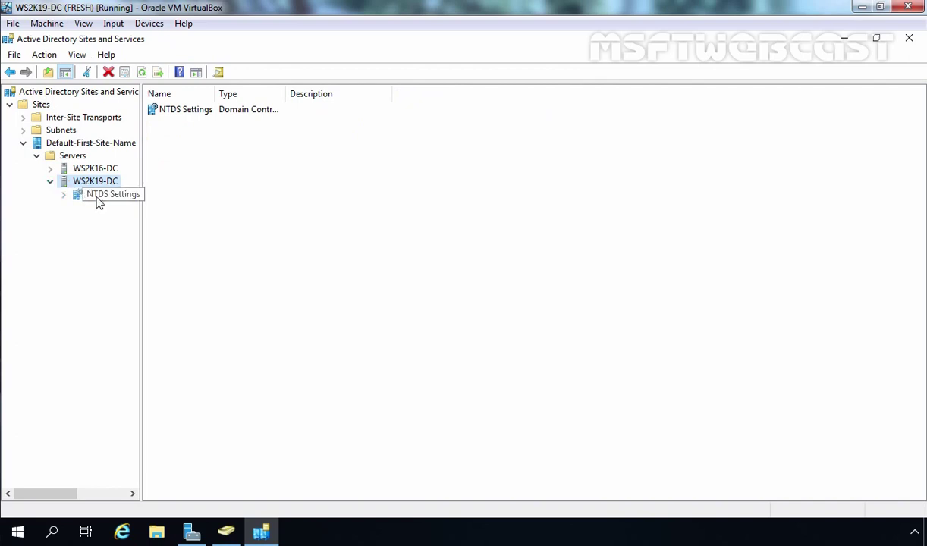
{"action": "left_click", "coordinate": [97, 196]}
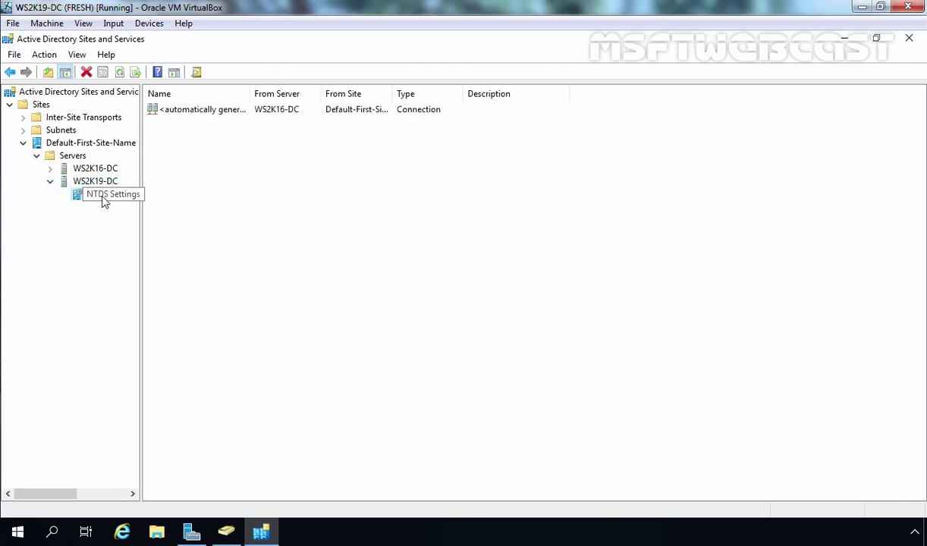
Check the replication topology from WS2K19-DC's NTDS Settings, dismiss the notice, and refresh the connection list
{"action": "right_click", "coordinate": [103, 200]}
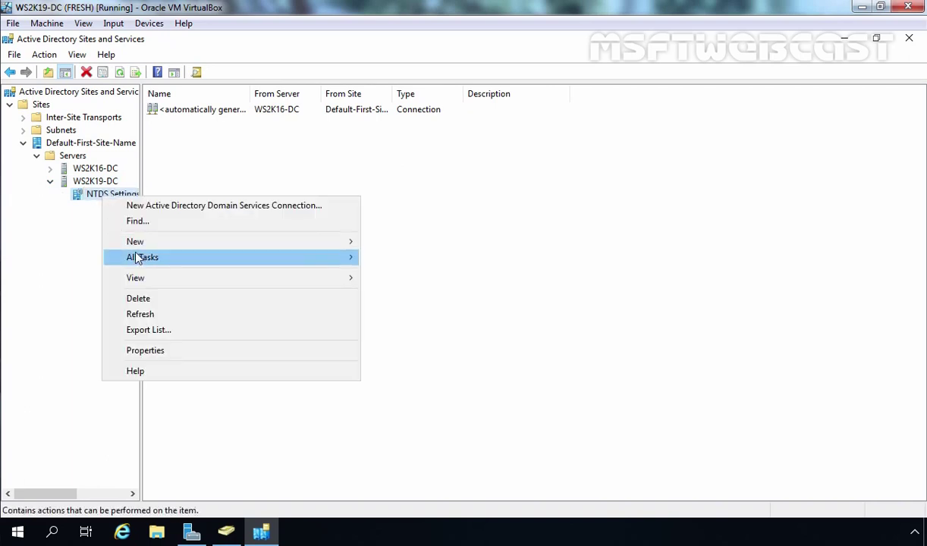
{"action": "mouse_move", "coordinate": [134, 252]}
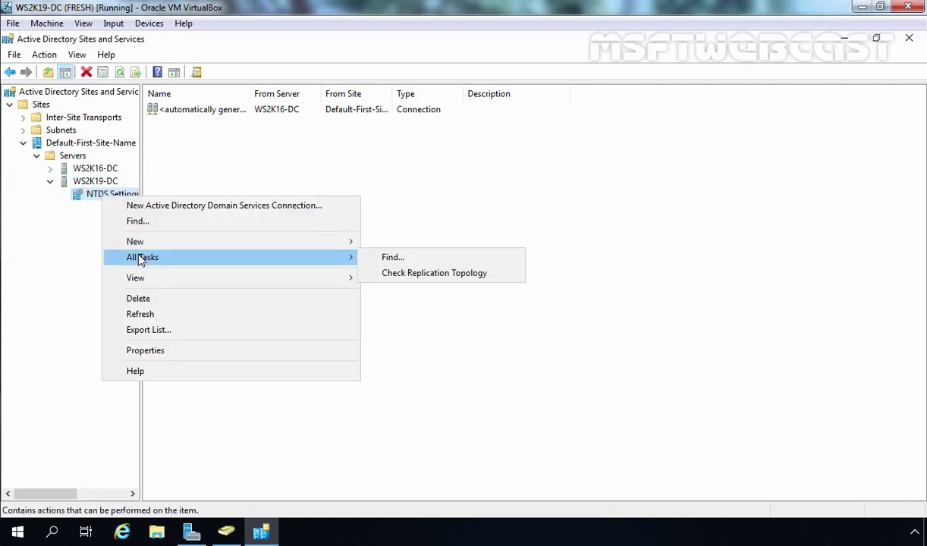
{"action": "left_click", "coordinate": [429, 279]}
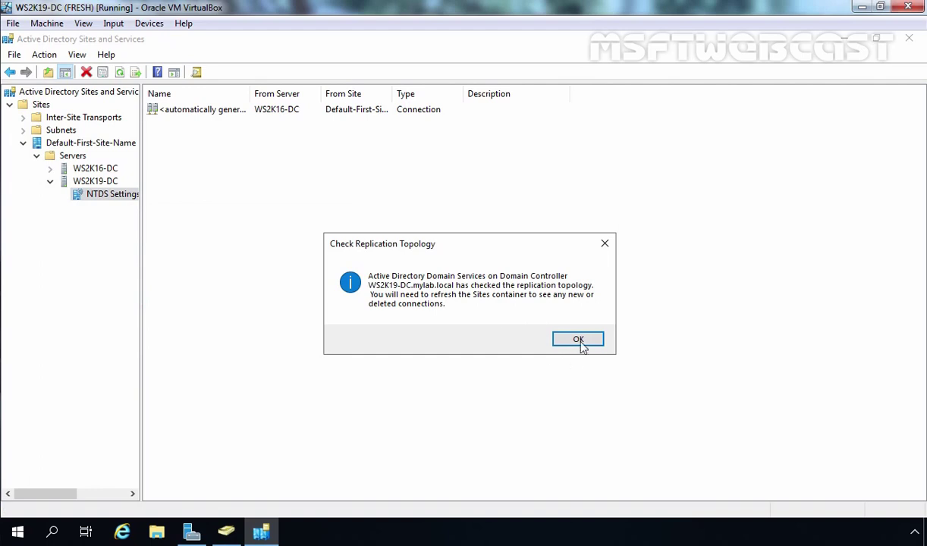
{"action": "left_click", "coordinate": [575, 340]}
{"action": "right_click", "coordinate": [346, 185]}
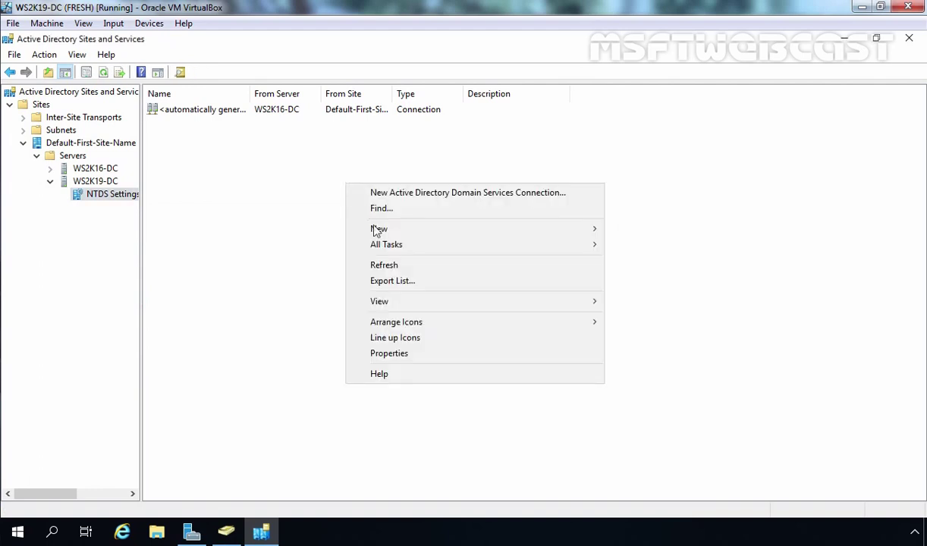
{"action": "left_click", "coordinate": [384, 266]}
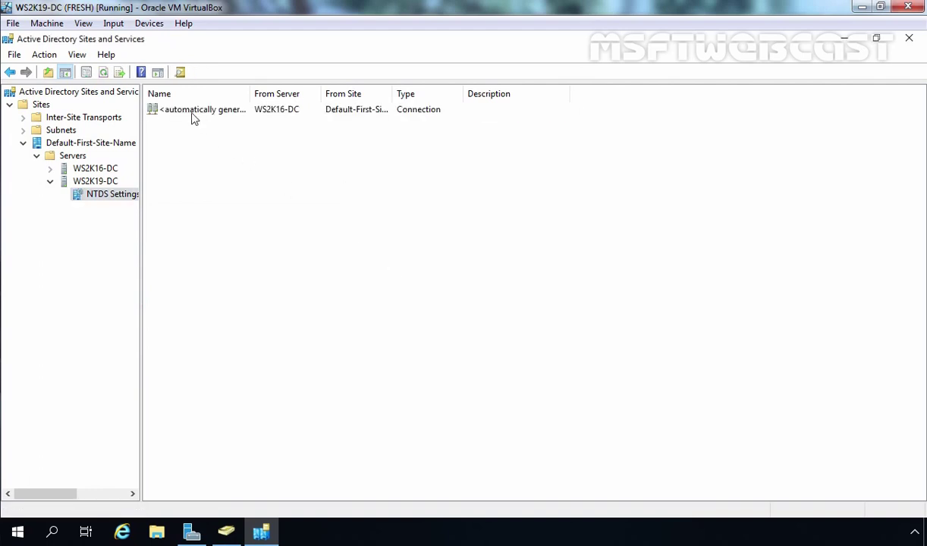
Widen the connection name column, replicate now over the automatically generated connection from WS2K16-DC, and dismiss the notice
{"action": "double_click", "coordinate": [251, 94]}
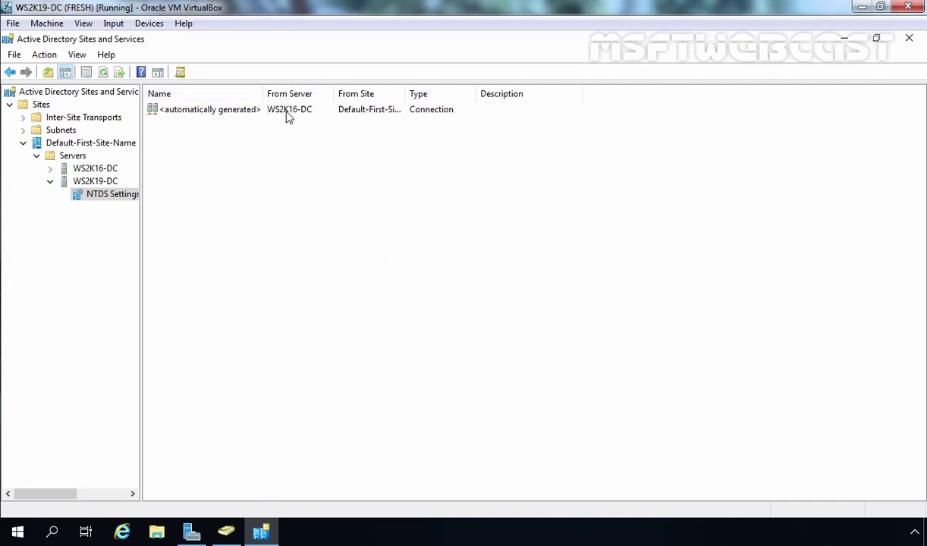
{"action": "left_click", "coordinate": [219, 114]}
{"action": "right_click", "coordinate": [218, 114]}
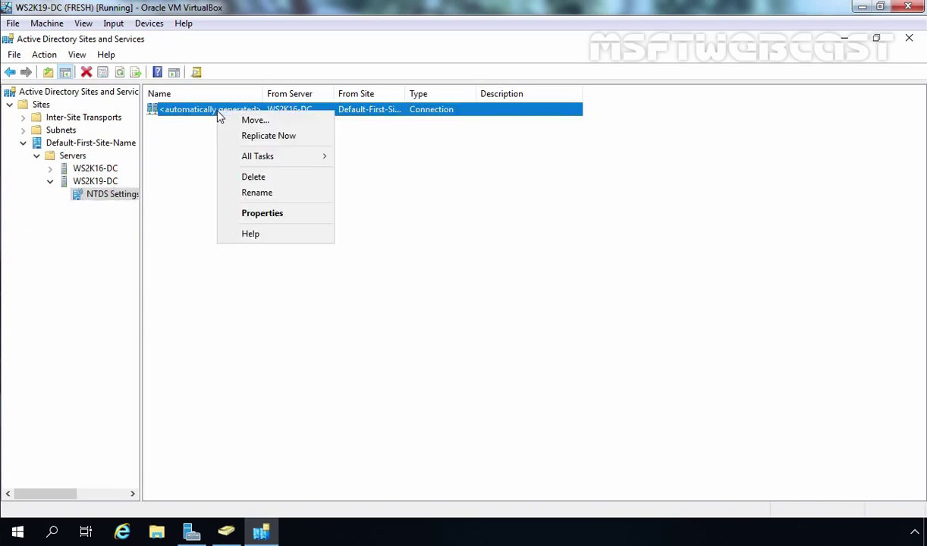
{"action": "left_click", "coordinate": [271, 139]}
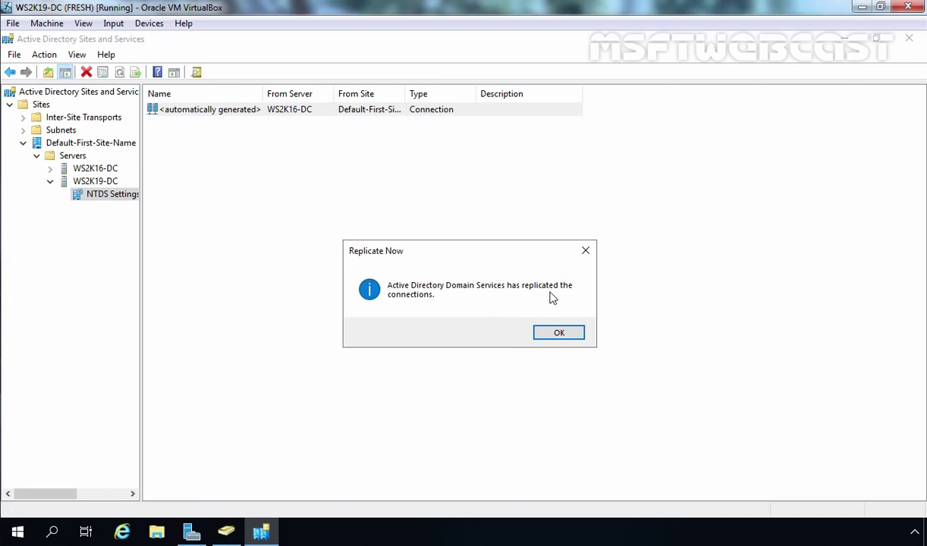
{"action": "left_click", "coordinate": [568, 333]}
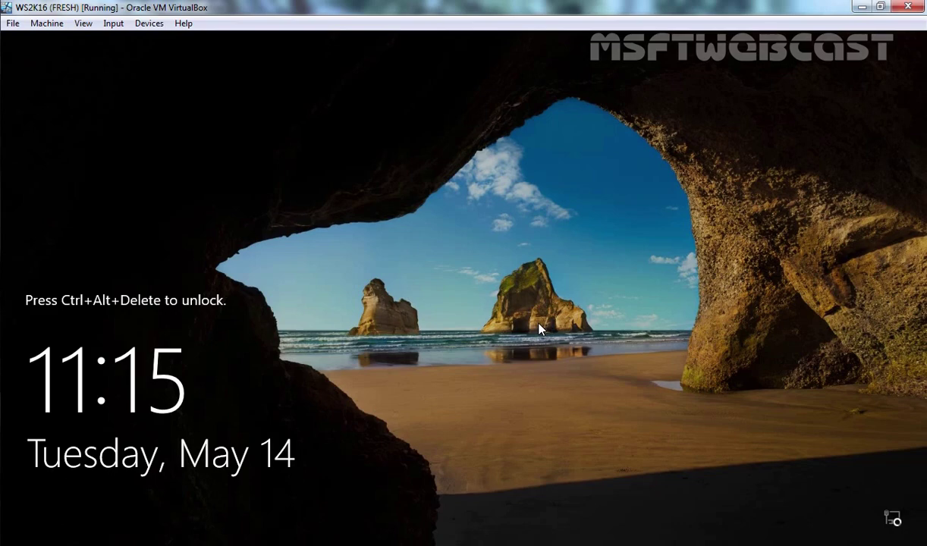
Switch to the WS2K16 virtual machine, sign in with the account password, and open Active Directory Sites and Services
{"action": "key", "text": "ctrl+alt+Delete"}
{"action": "type", "text": "*********"}
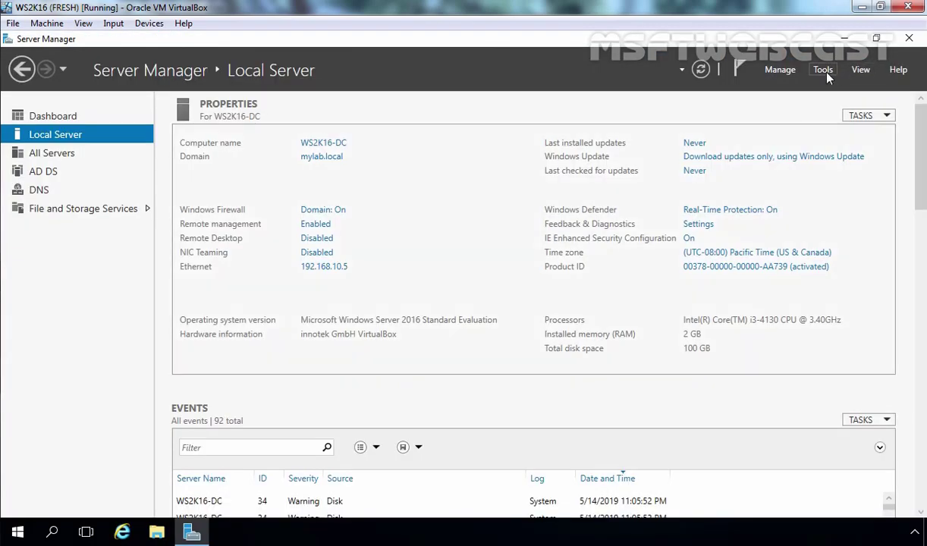
{"action": "left_click", "coordinate": [824, 70]}
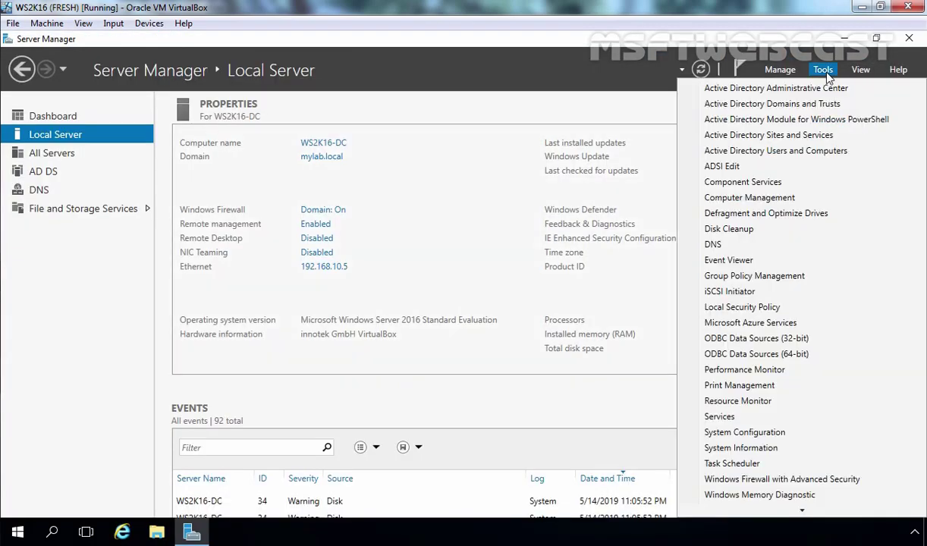
{"action": "left_click", "coordinate": [717, 136]}
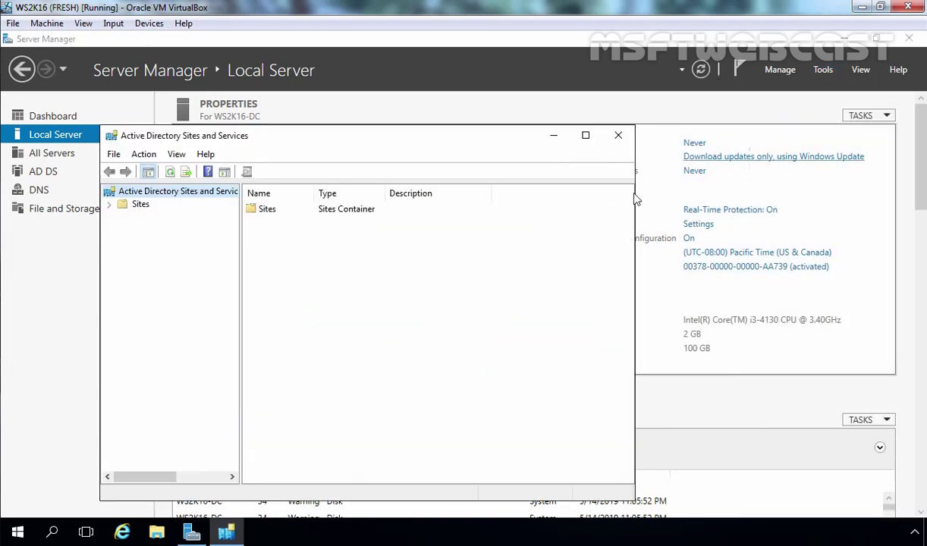
Show the NTDS Settings of WS2K16-DC under the Default-First-Site-Name servers
{"action": "double_click", "coordinate": [141, 206]}
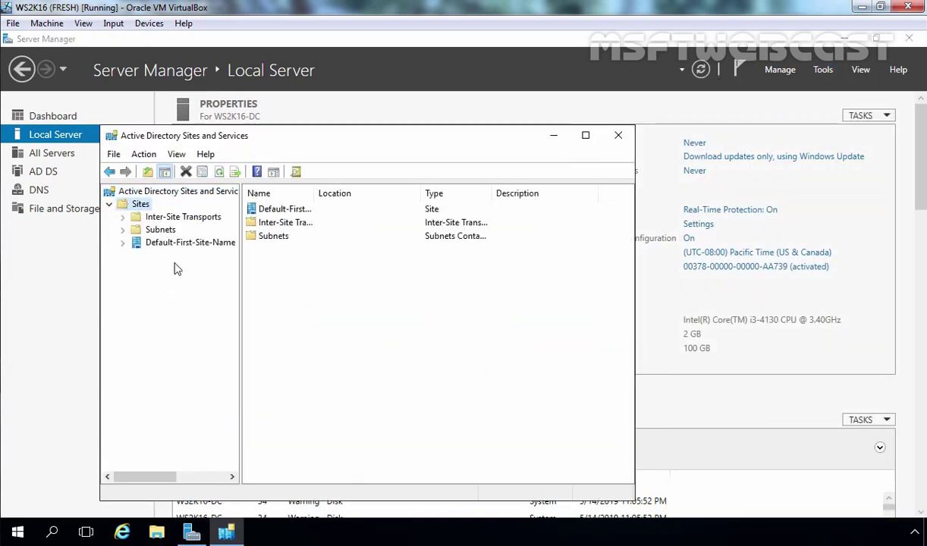
{"action": "double_click", "coordinate": [181, 244]}
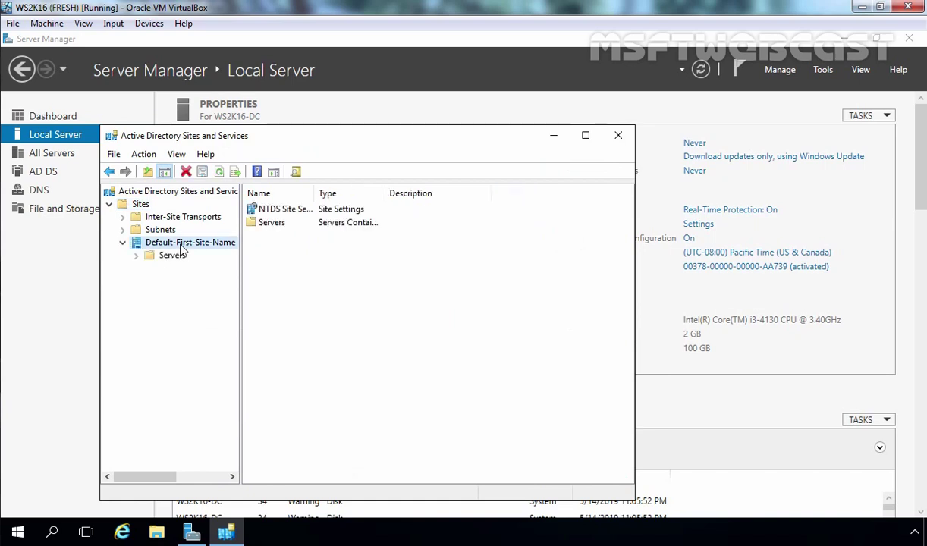
{"action": "double_click", "coordinate": [173, 258]}
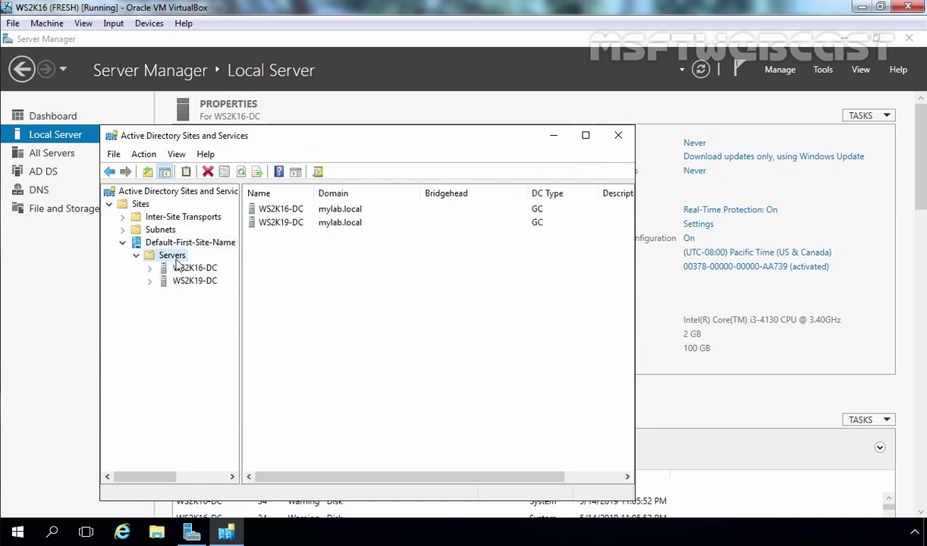
{"action": "left_click", "coordinate": [182, 270]}
{"action": "double_click", "coordinate": [182, 270]}
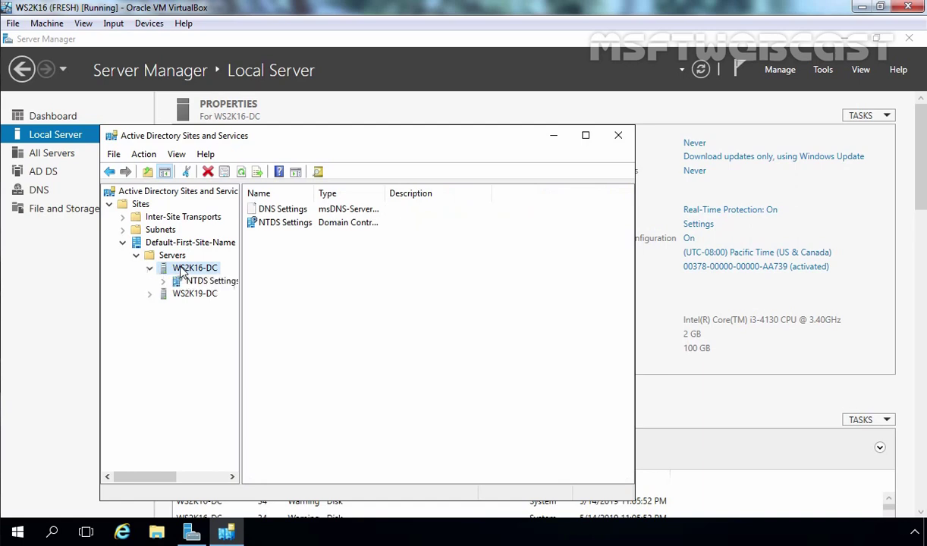
{"action": "left_click", "coordinate": [203, 280]}
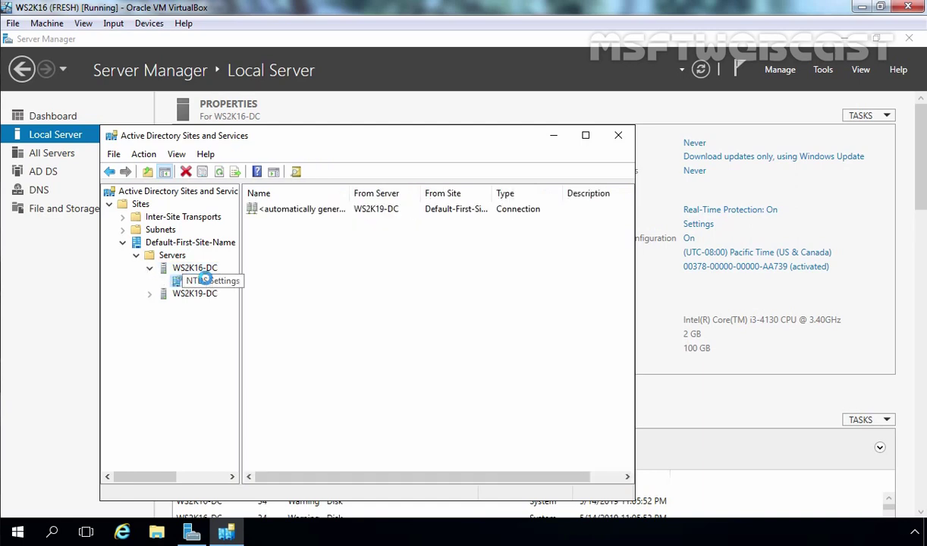
Check the replication topology from WS2K16-DC's NTDS Settings, dismiss the notice, and refresh the connection list
{"action": "right_click", "coordinate": [212, 280]}
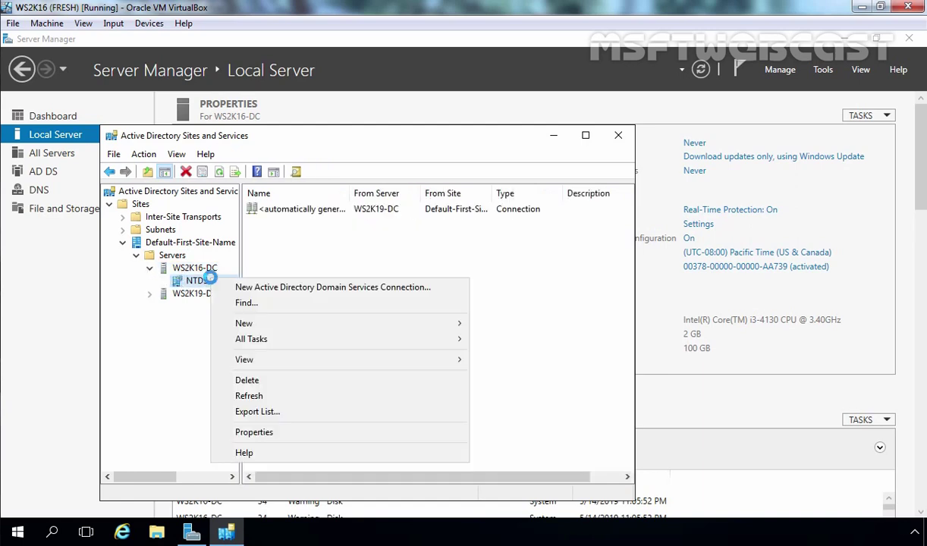
{"action": "mouse_move", "coordinate": [287, 341]}
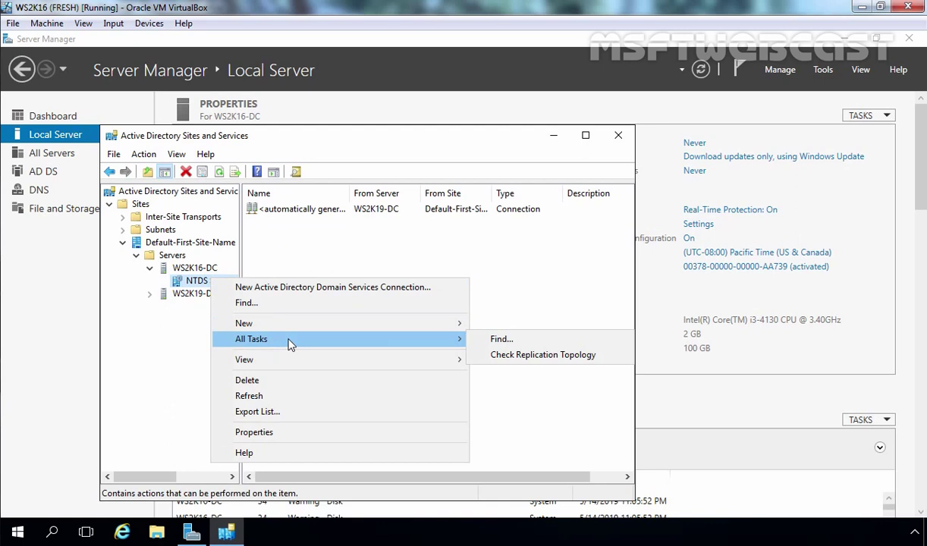
{"action": "left_click", "coordinate": [515, 356]}
{"action": "left_click", "coordinate": [596, 345]}
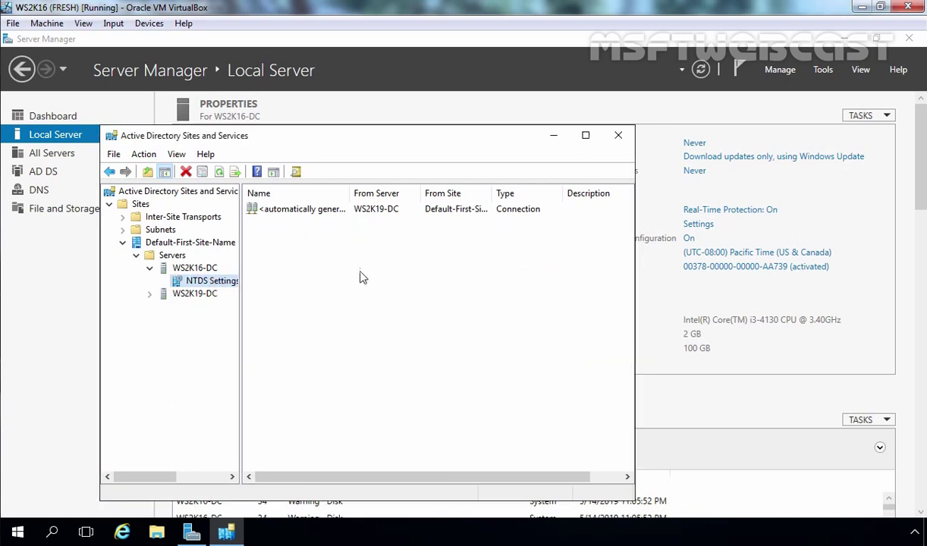
{"action": "right_click", "coordinate": [347, 267]}
{"action": "left_click", "coordinate": [384, 345]}
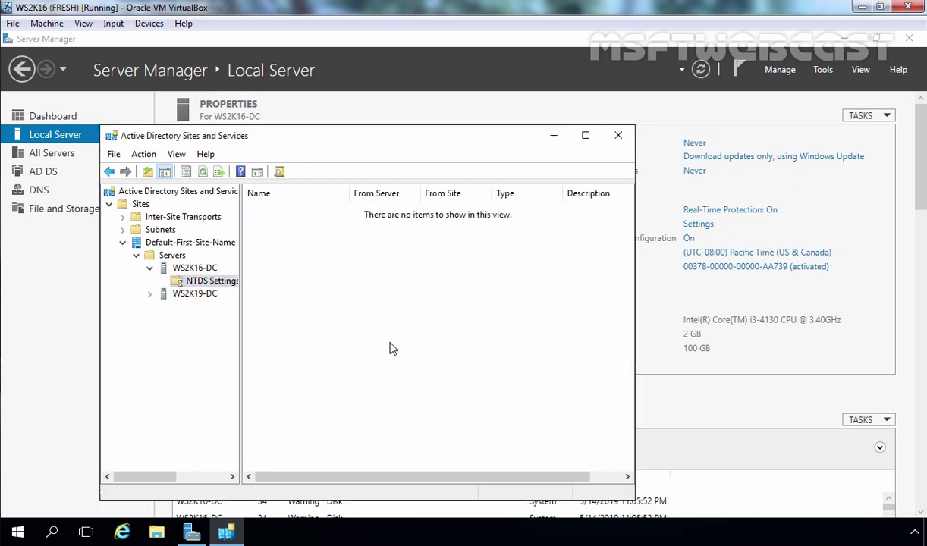
Replicate now over the automatically generated connection from WS2K19-DC, dismiss the notice, and close Active Directory Sites and Services on both servers
{"action": "left_click", "coordinate": [293, 215]}
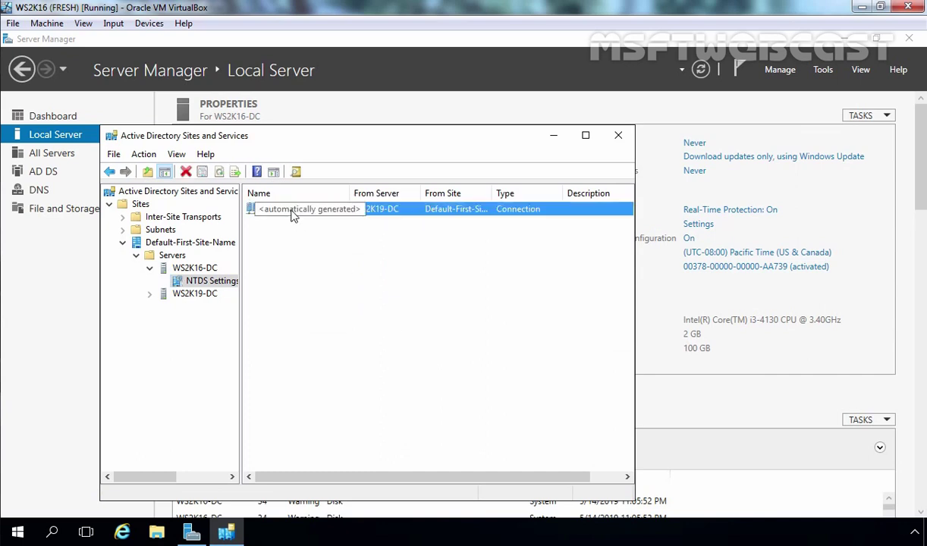
{"action": "right_click", "coordinate": [294, 216]}
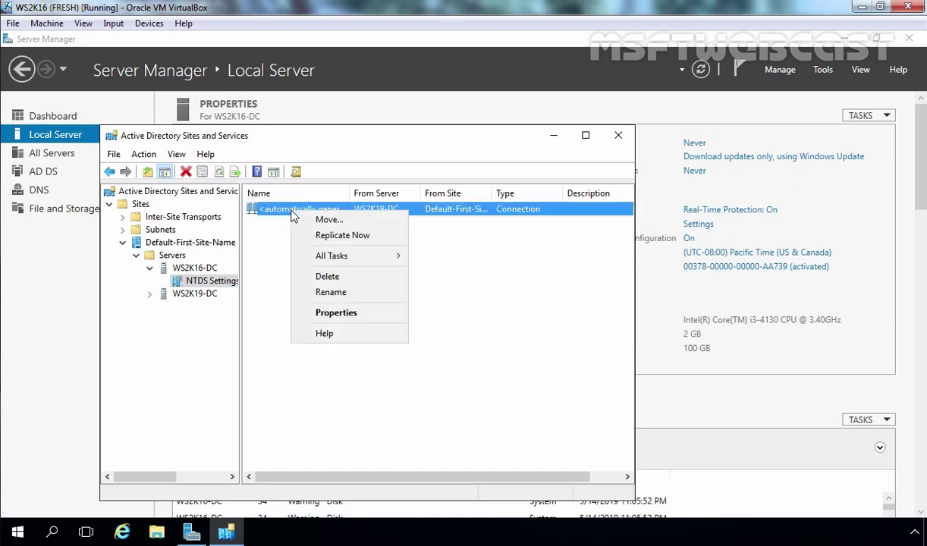
{"action": "left_click", "coordinate": [331, 242]}
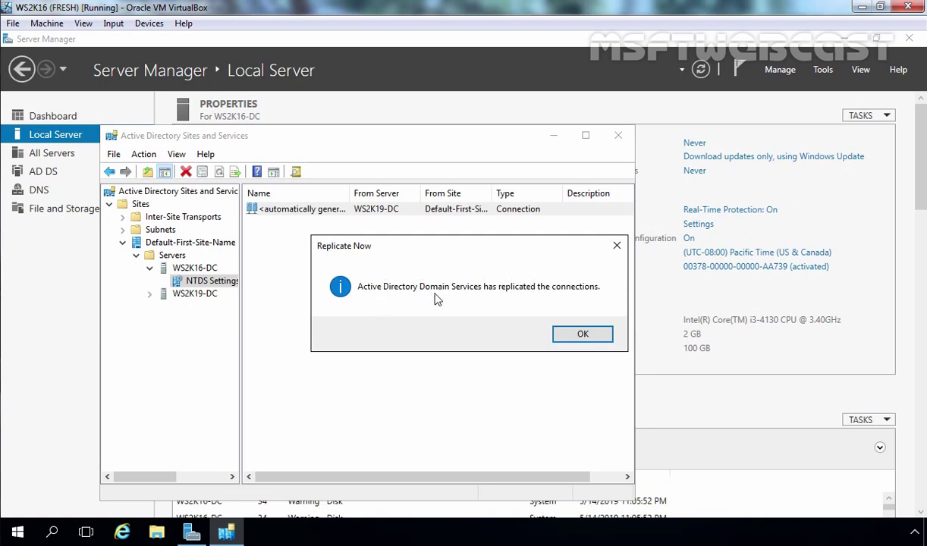
{"action": "left_click", "coordinate": [578, 336]}
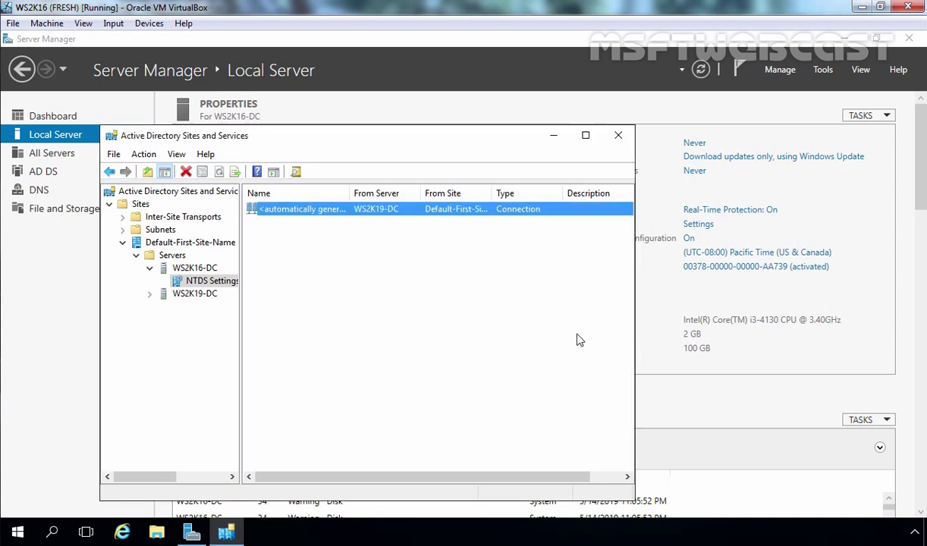
{"action": "left_click", "coordinate": [618, 136]}
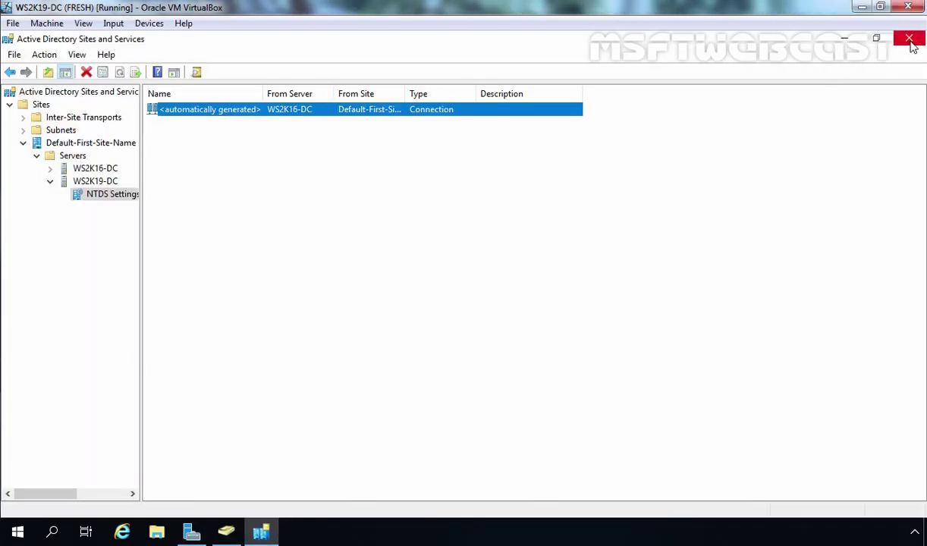
{"action": "left_click", "coordinate": [910, 40]}
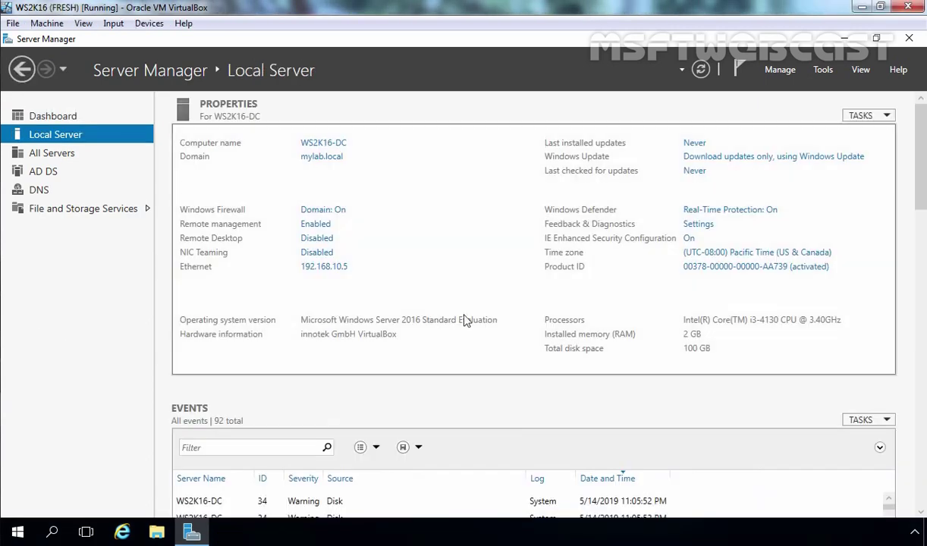
Reopen Active Directory Sites and Services on WS2K16, disable Global Catalog in WS2K16-DC's NTDS Settings properties, and close the console
{"action": "left_click", "coordinate": [823, 69]}
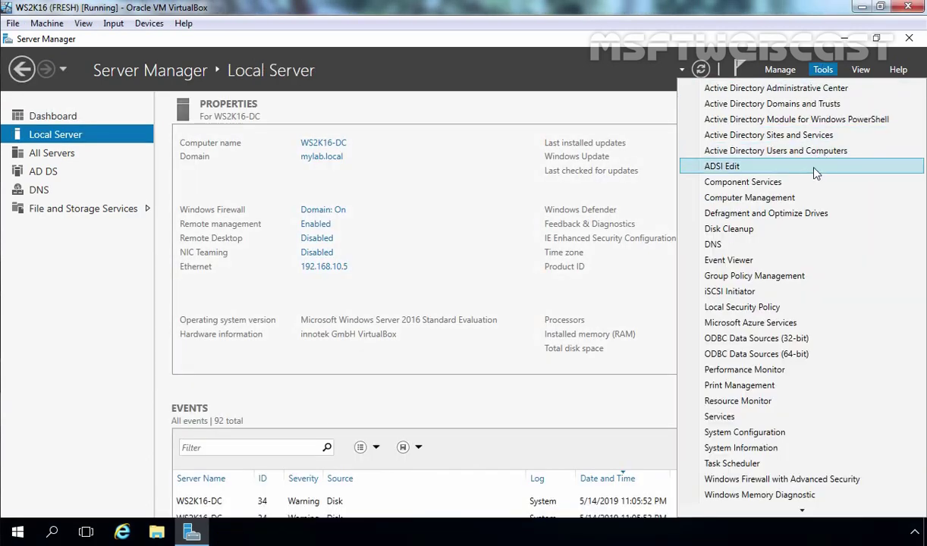
{"action": "left_click", "coordinate": [769, 135]}
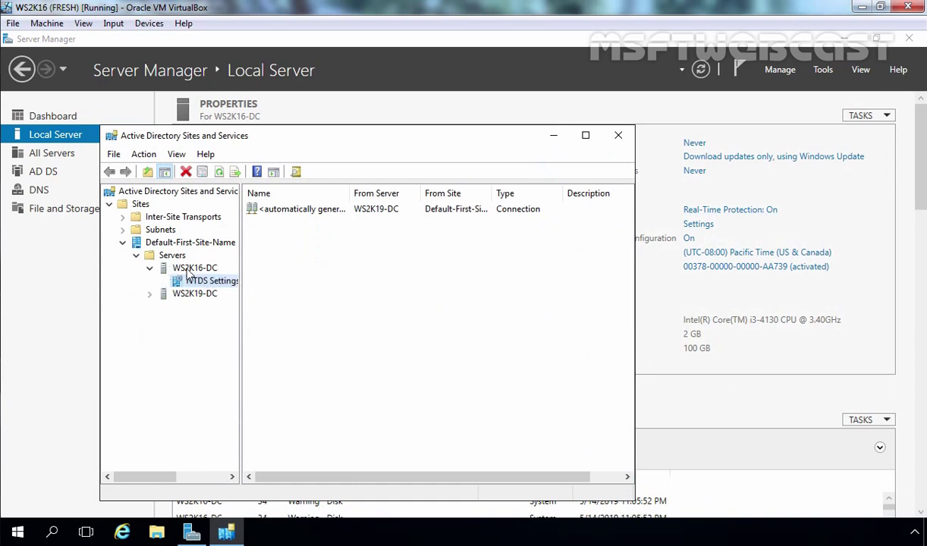
{"action": "right_click", "coordinate": [210, 280]}
{"action": "left_click", "coordinate": [259, 433]}
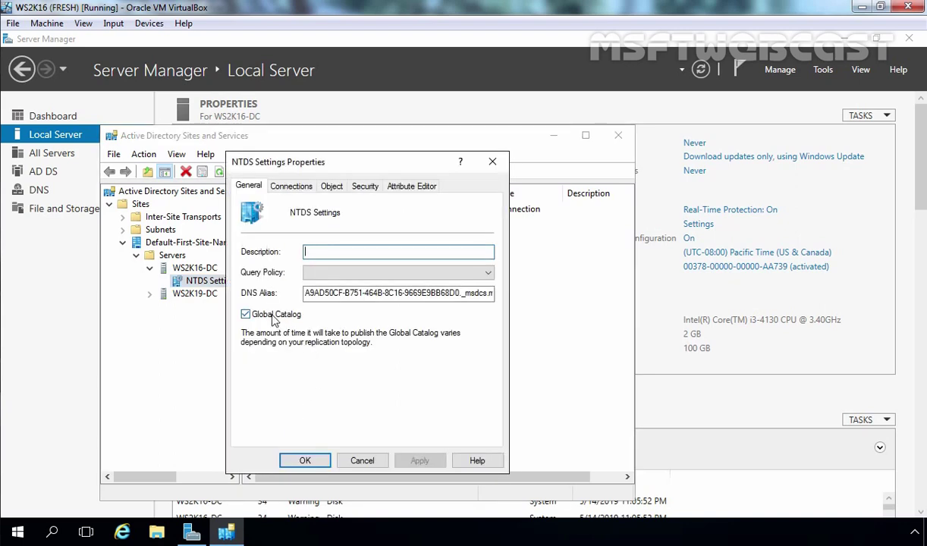
{"action": "left_click", "coordinate": [274, 318]}
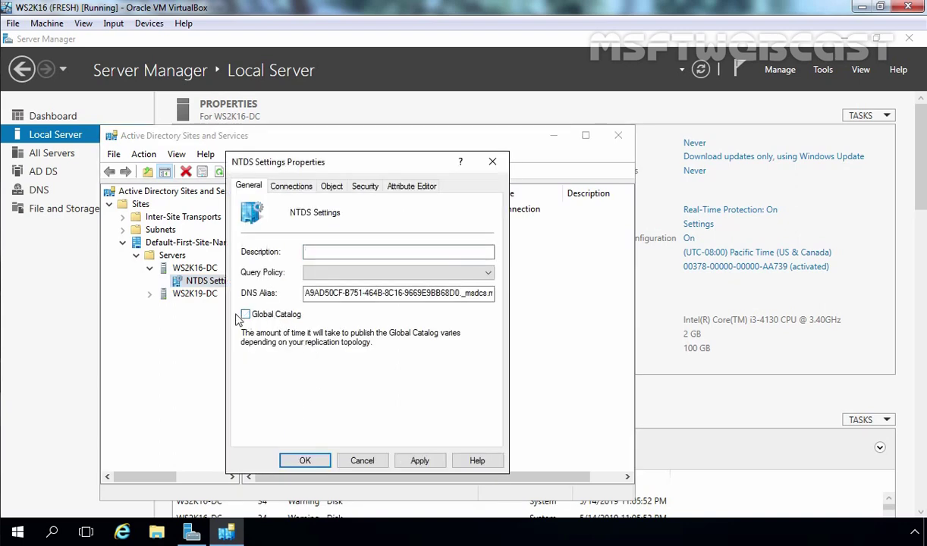
{"action": "left_click", "coordinate": [424, 463]}
{"action": "left_click", "coordinate": [305, 460]}
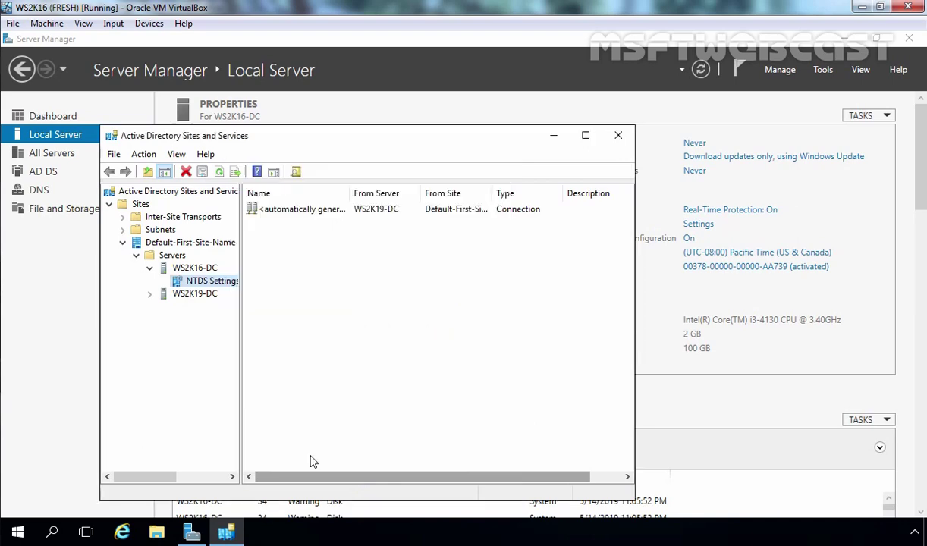
{"action": "left_click", "coordinate": [618, 135]}
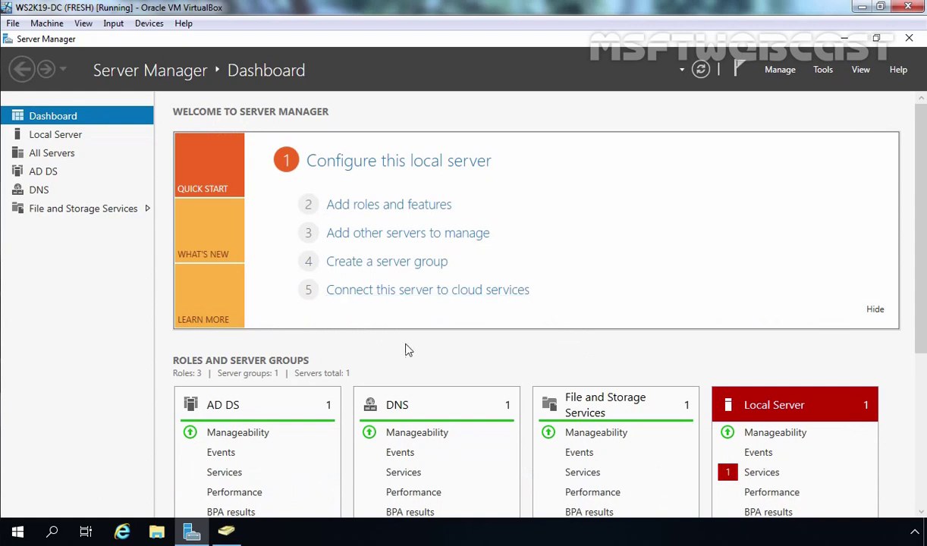
Open Windows PowerShell as administrator on WS2K19-DC and set its console font size to 24
{"action": "right_click", "coordinate": [18, 532]}
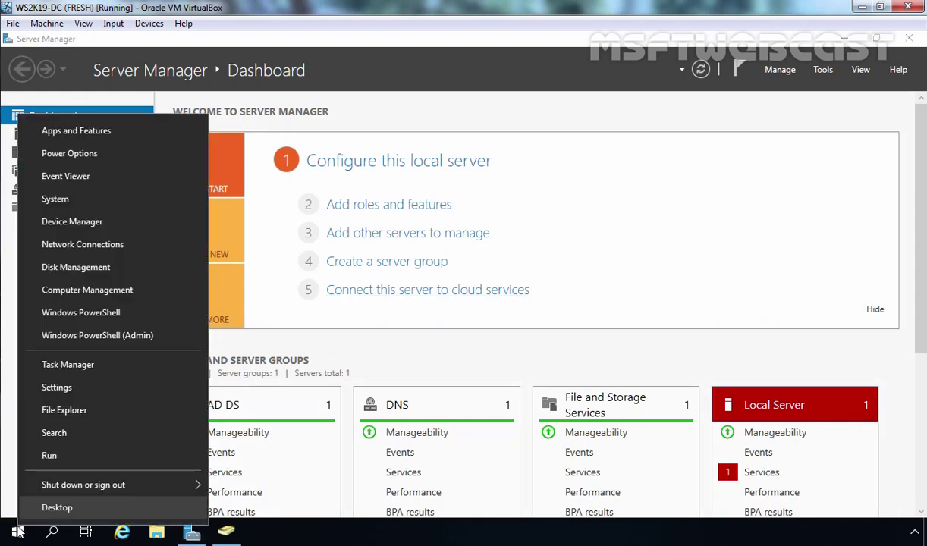
{"action": "left_click", "coordinate": [85, 342]}
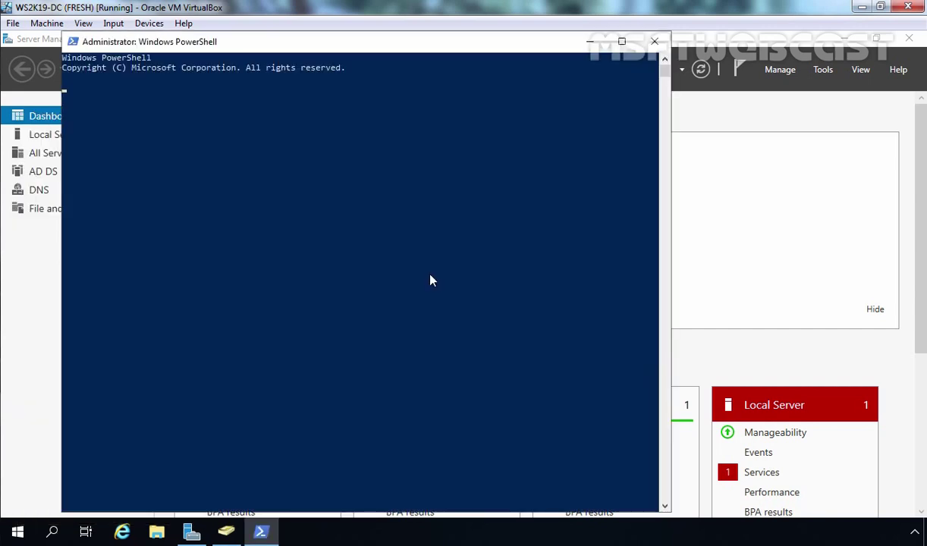
{"action": "right_click", "coordinate": [336, 45]}
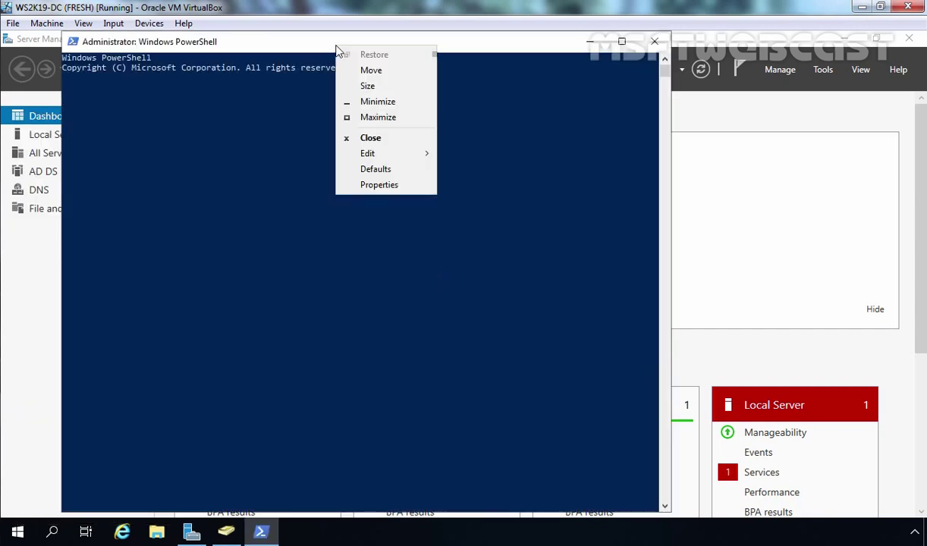
{"action": "left_click", "coordinate": [378, 185]}
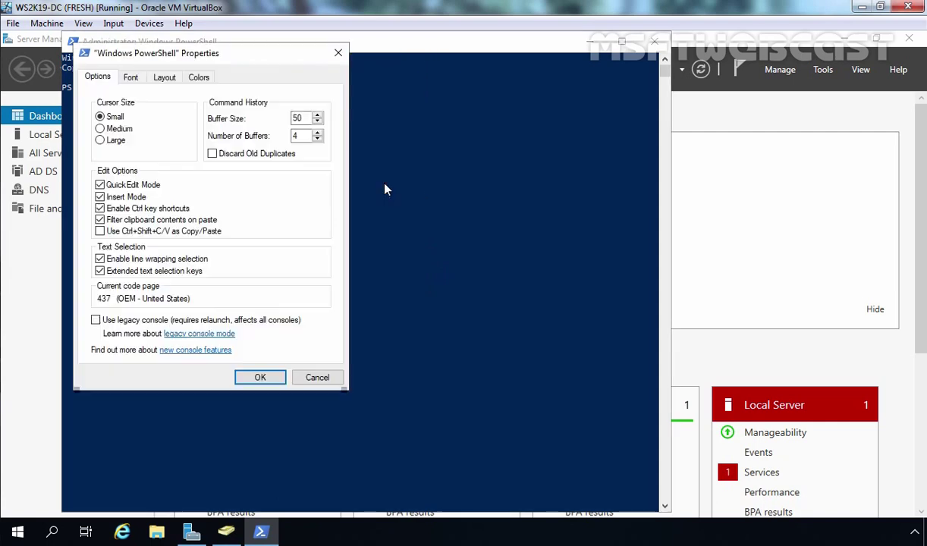
{"action": "left_click", "coordinate": [130, 76]}
{"action": "left_click", "coordinate": [101, 162]}
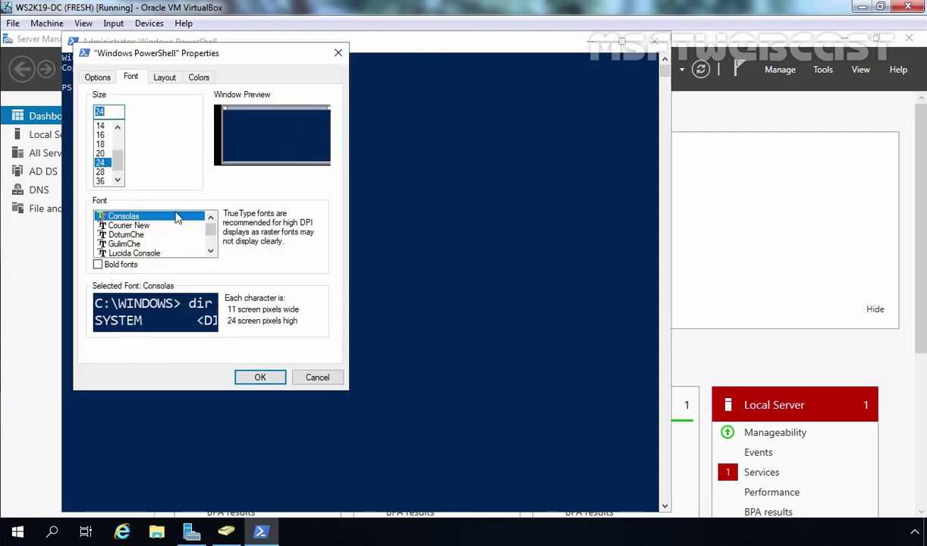
{"action": "left_click", "coordinate": [260, 377]}
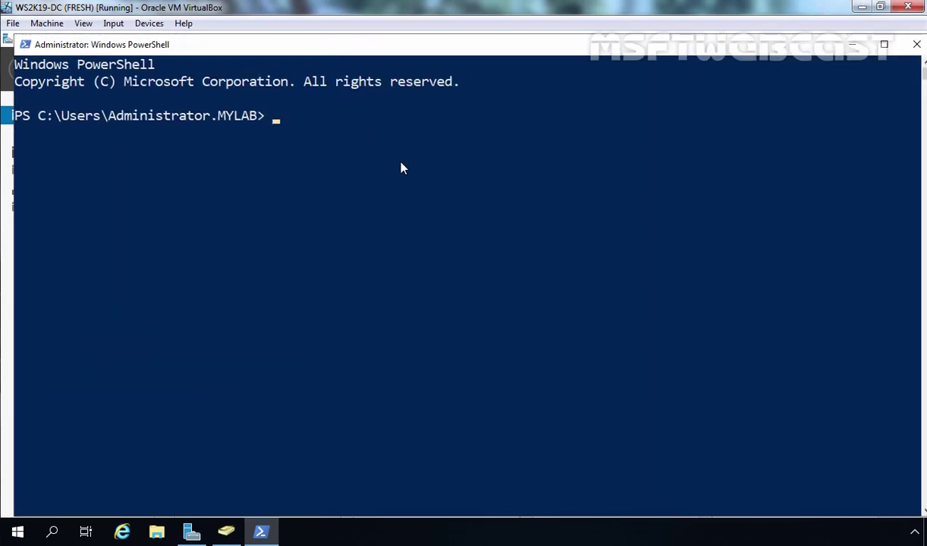
Change to the root of drive C with cd\ and clear the console with cls
{"action": "type", "text": "cd\\"}
{"action": "key", "text": "Return"}
{"action": "type", "text": "cls"}
{"action": "key", "text": "Return"}
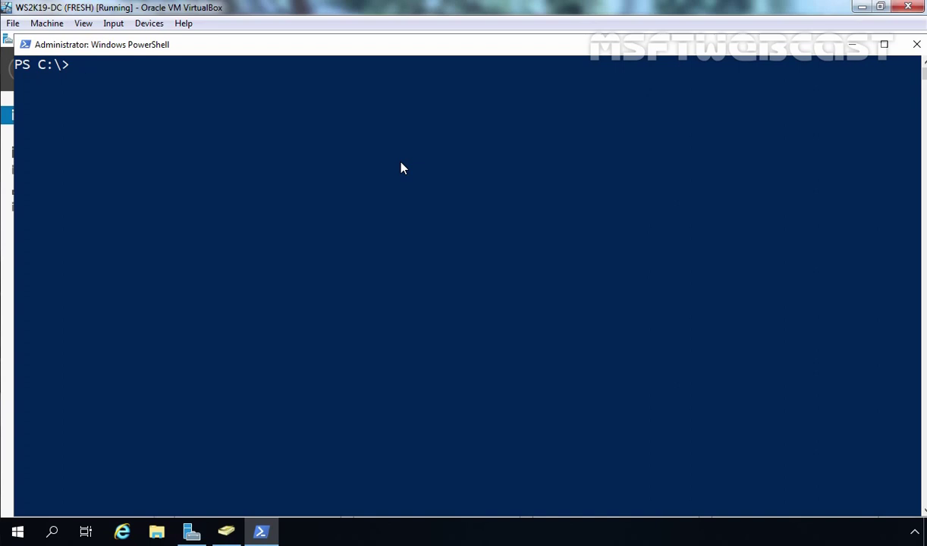
Start ntdsutil, enter FSMO maintenance with roles, and open server connections with connections
{"action": "type", "text": "ntdsutil"}
{"action": "key", "text": "Return"}
{"action": "type", "text": "roles"}
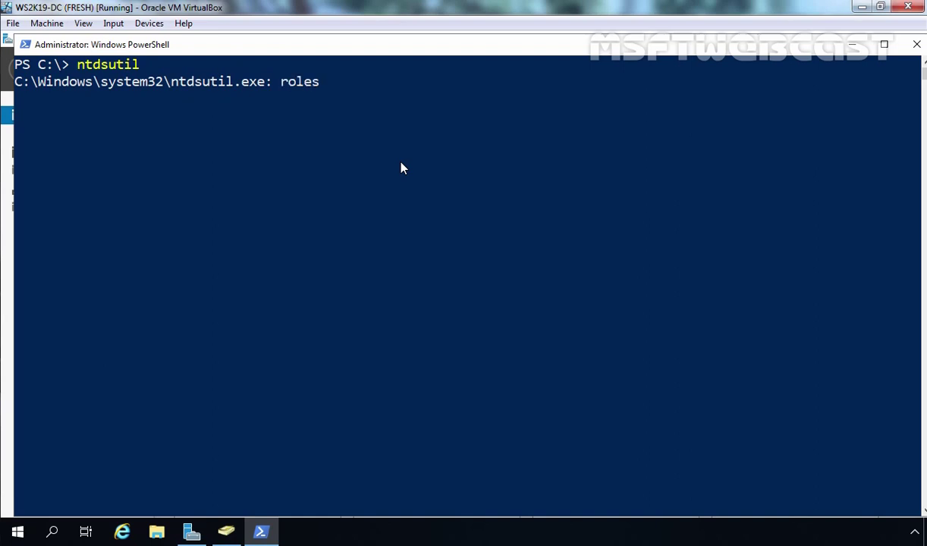
{"action": "key", "text": "Return"}
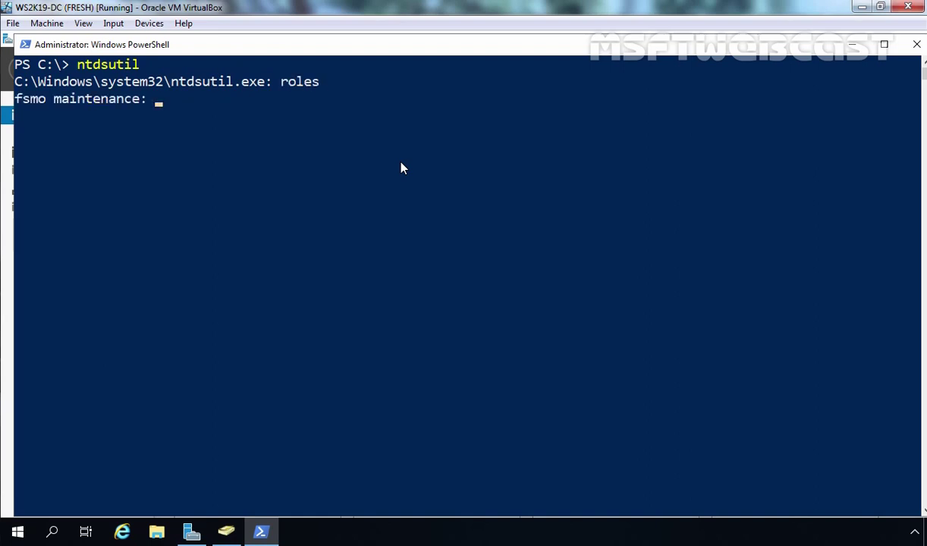
{"action": "type", "text": "connections"}
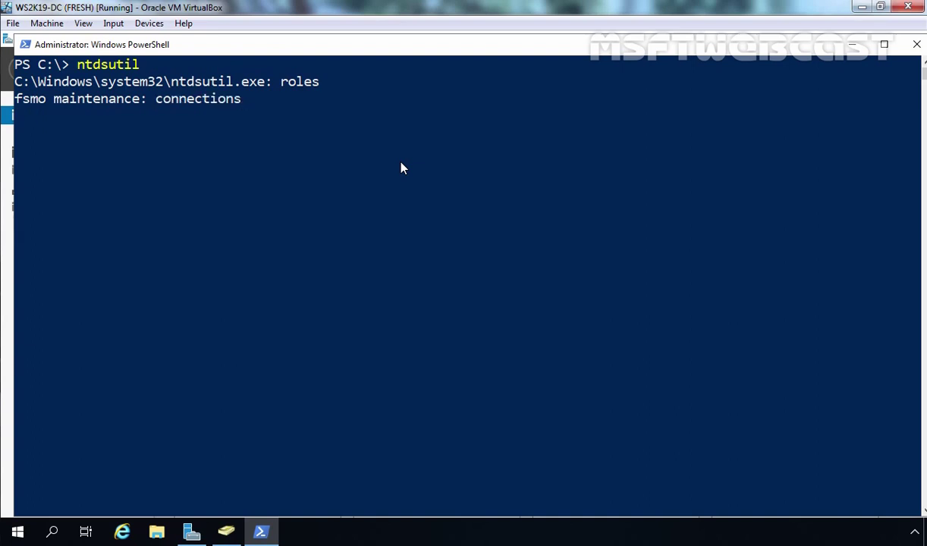
{"action": "key", "text": "Return"}
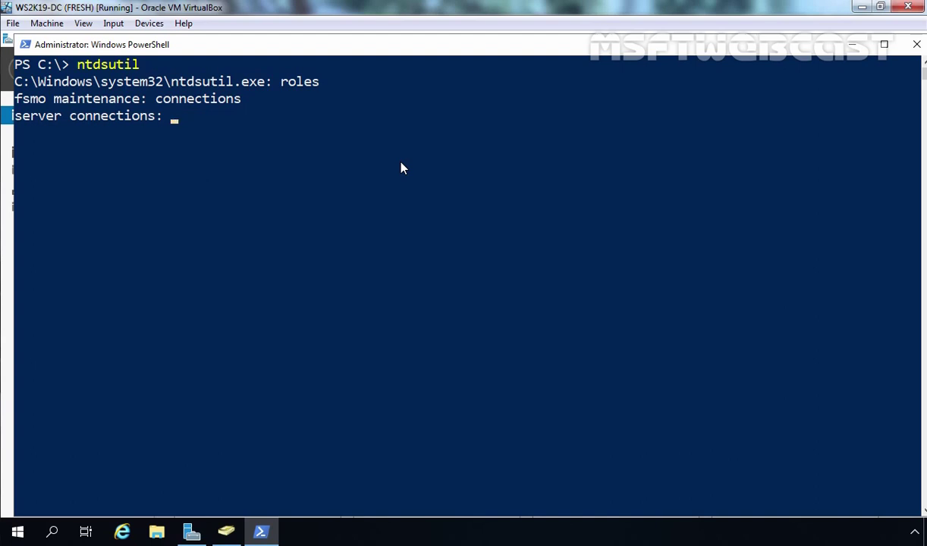
Connect to the target domain controller with "connect to server ws2k19-dc" and return to FSMO maintenance with q
{"action": "type", "text": "connect to server ws2k19-dc"}
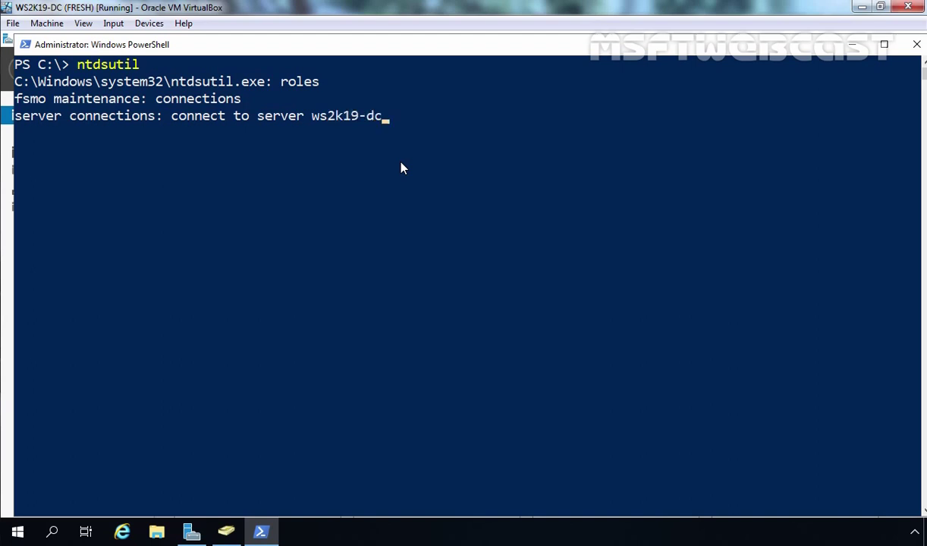
{"action": "key", "text": "Return"}
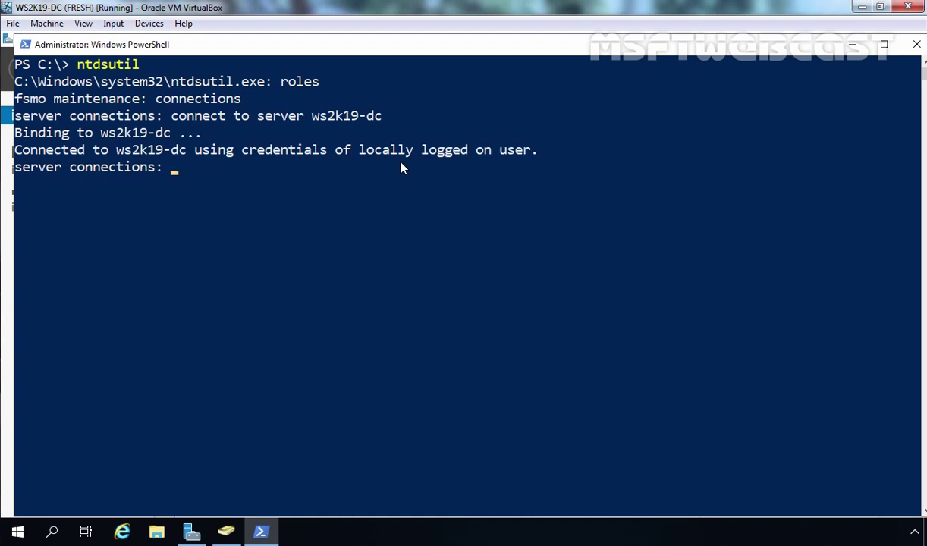
{"action": "type", "text": "q"}
{"action": "key", "text": "Return"}
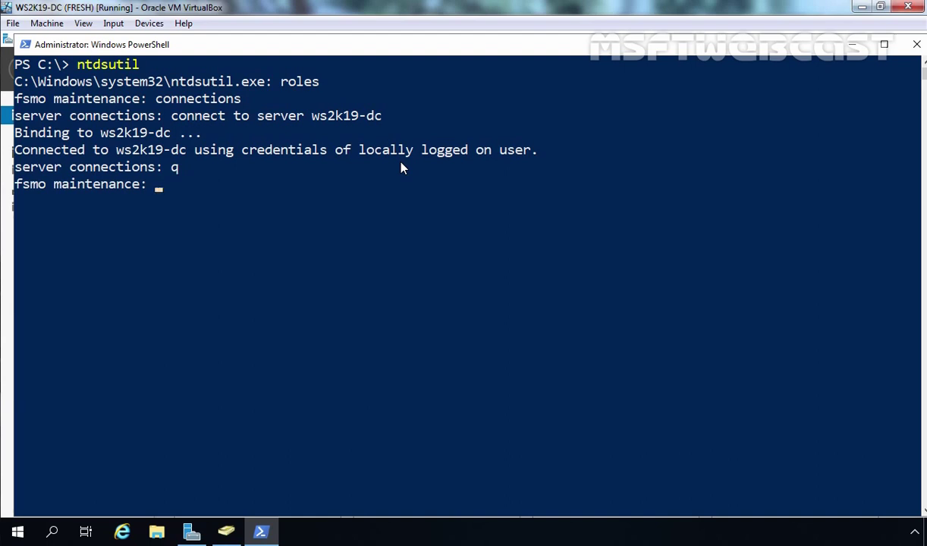
List the FSMO maintenance commands with help, then run "Transfer infrastructure master" and approve moving the role to ws2k19-dc
{"action": "type", "text": "help"}
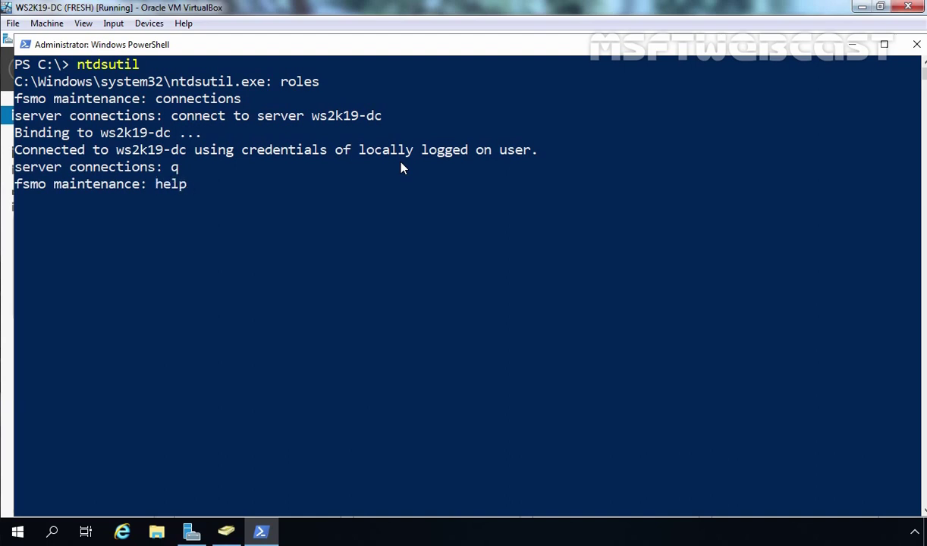
{"action": "key", "text": "Return"}
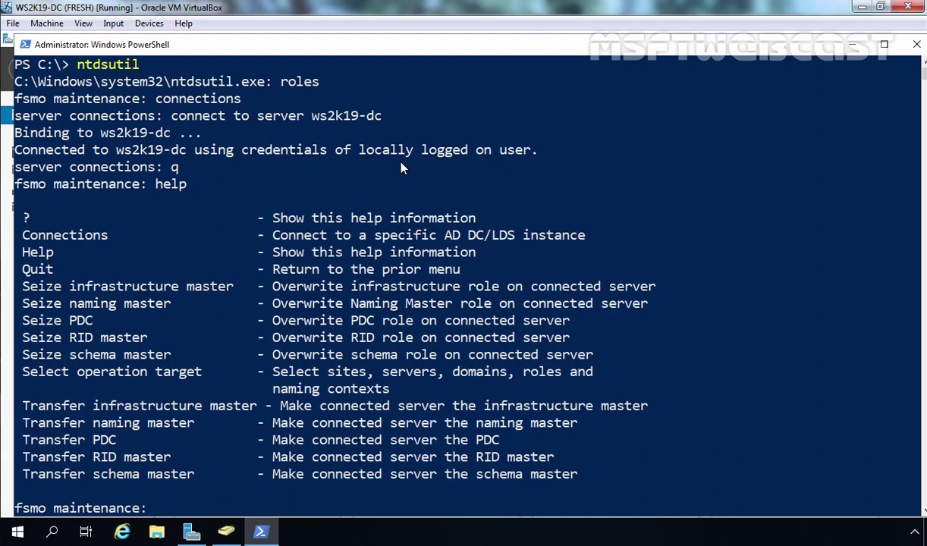
{"action": "scroll", "coordinate": [402, 167], "scroll_direction": "down", "scroll_amount": 2}
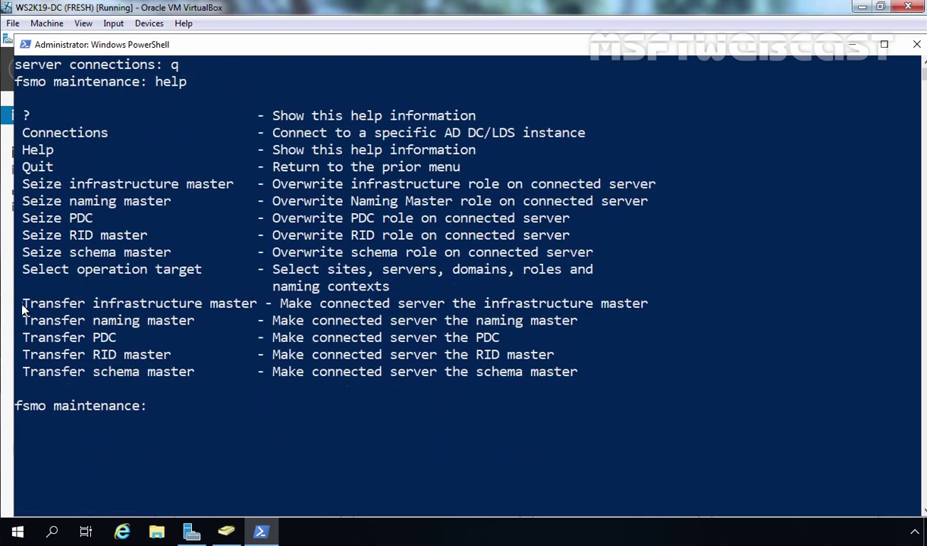
{"action": "left_click_drag", "start_coordinate": [24, 302], "coordinate": [255, 304]}
{"action": "key", "text": "ctrl+c"}
{"action": "right_click", "coordinate": [255, 304]}
{"action": "right_click", "coordinate": [266, 429]}
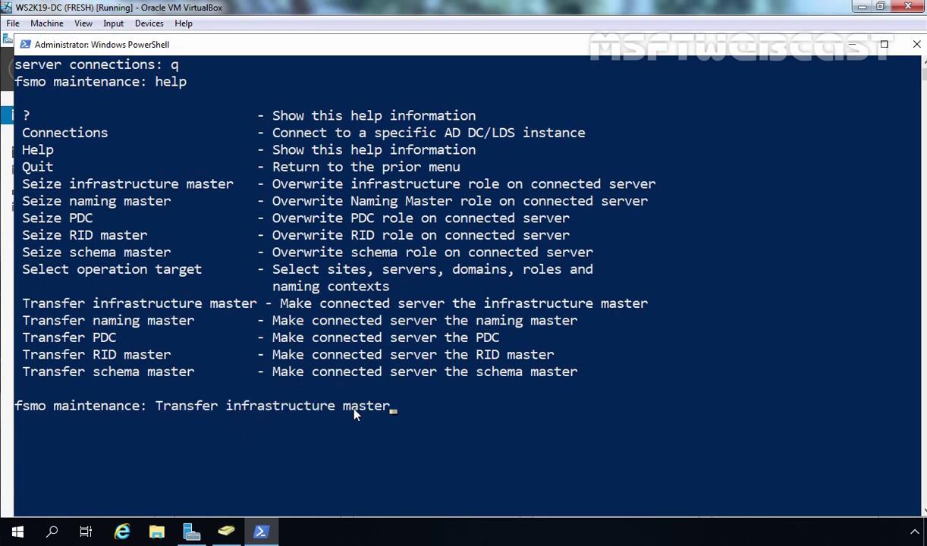
{"action": "key", "text": "Return"}
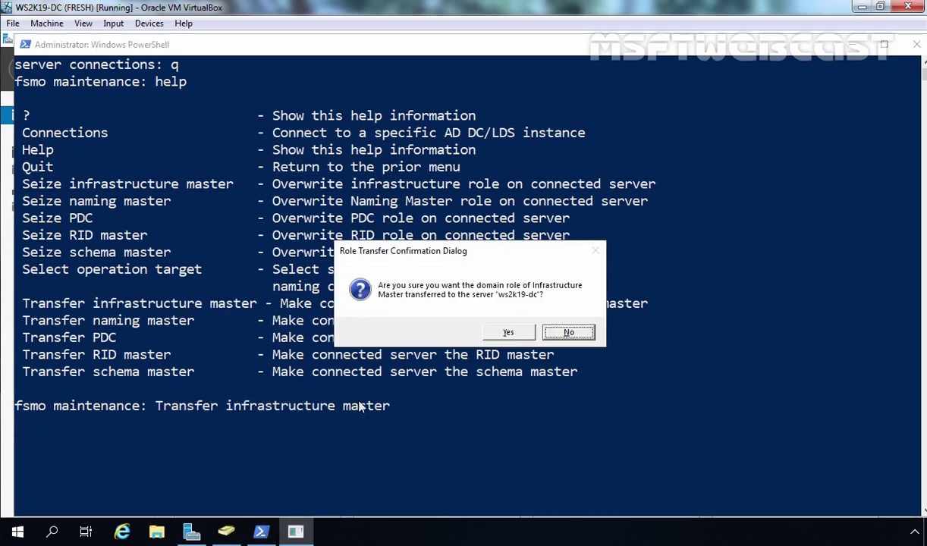
{"action": "left_click", "coordinate": [501, 332]}
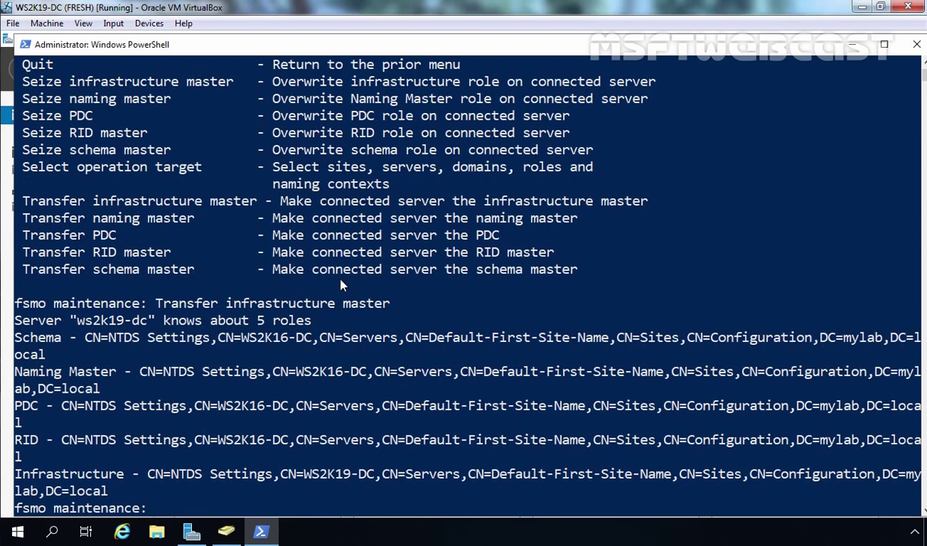
Run "Transfer naming master" in FSMO maintenance and approve moving the naming master role to ws2k19-dc
{"action": "left_click_drag", "start_coordinate": [16, 218], "coordinate": [138, 230]}
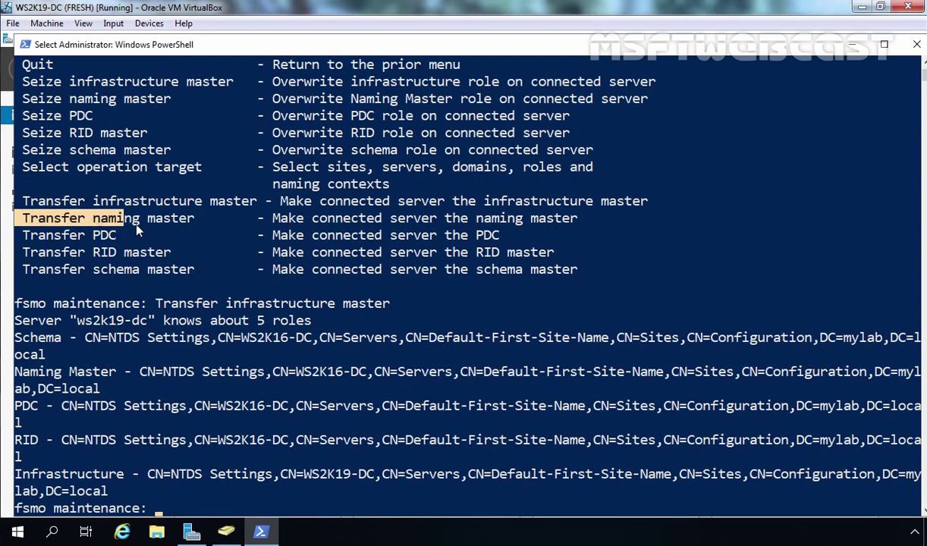
{"action": "right_click", "coordinate": [198, 230]}
{"action": "right_click", "coordinate": [282, 235]}
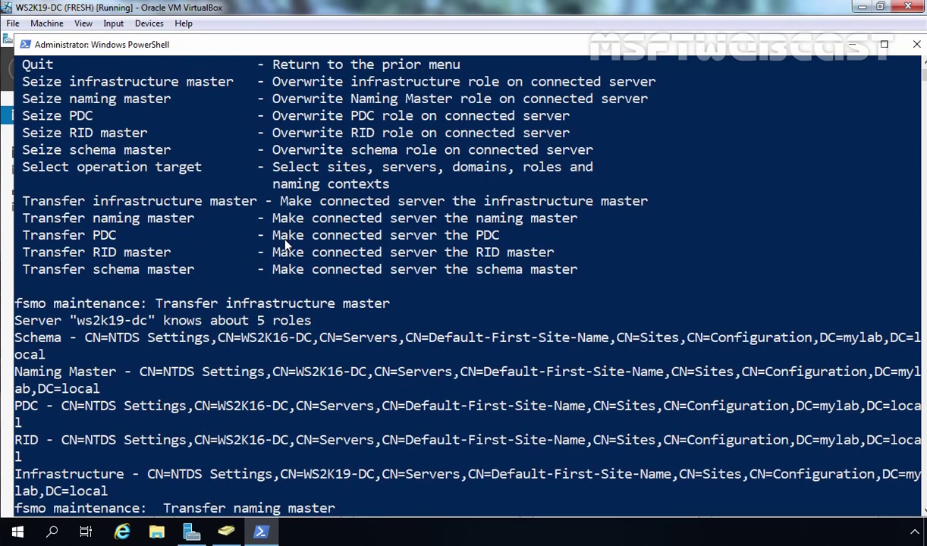
{"action": "key", "text": "Return"}
{"action": "left_click", "coordinate": [508, 334]}
Run "Transfer PDC" in FSMO maintenance and approve moving the Primary Domain Controller role to ws2k19-dc
{"action": "scroll", "coordinate": [470, 315], "scroll_direction": "up", "scroll_amount": 2}
{"action": "left_click_drag", "start_coordinate": [15, 133], "coordinate": [126, 138]}
{"action": "right_click", "coordinate": [125, 135]}
{"action": "right_click", "coordinate": [264, 217]}
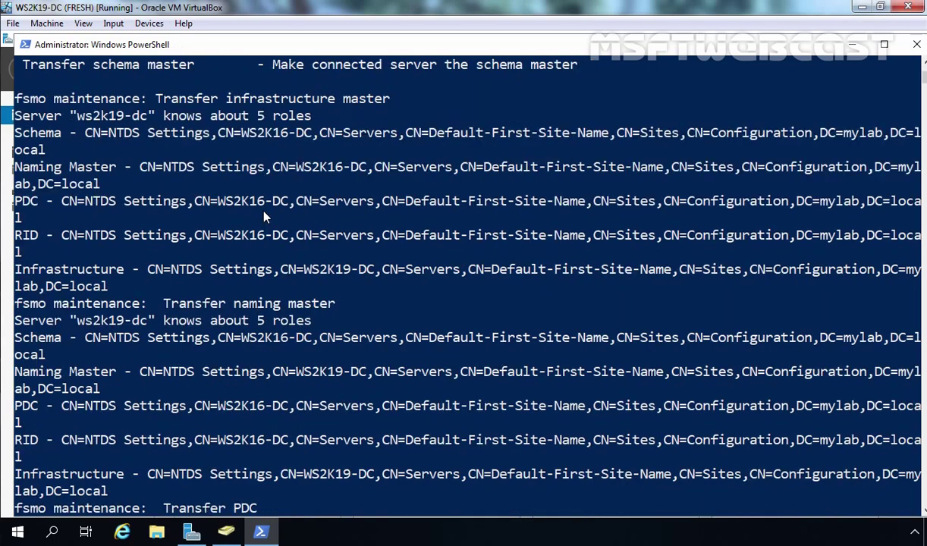
{"action": "key", "text": "Return"}
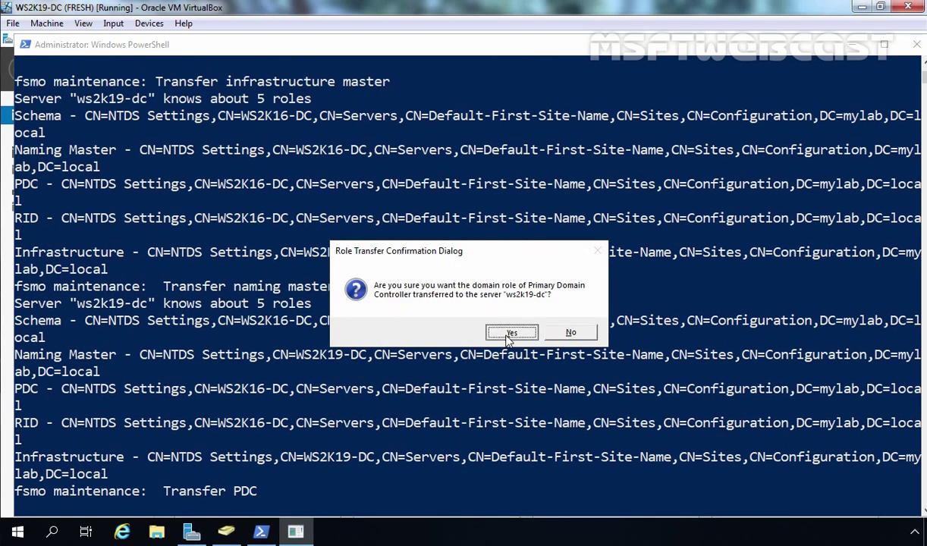
{"action": "left_click", "coordinate": [489, 328]}
Run "Transfer RID master" in FSMO maintenance and approve moving the RID master role to ws2k19-dc
{"action": "scroll", "coordinate": [348, 266], "scroll_direction": "up", "scroll_amount": 8}
{"action": "left_click_drag", "start_coordinate": [15, 252], "coordinate": [184, 255]}
{"action": "right_click", "coordinate": [188, 257]}
{"action": "right_click", "coordinate": [415, 226]}
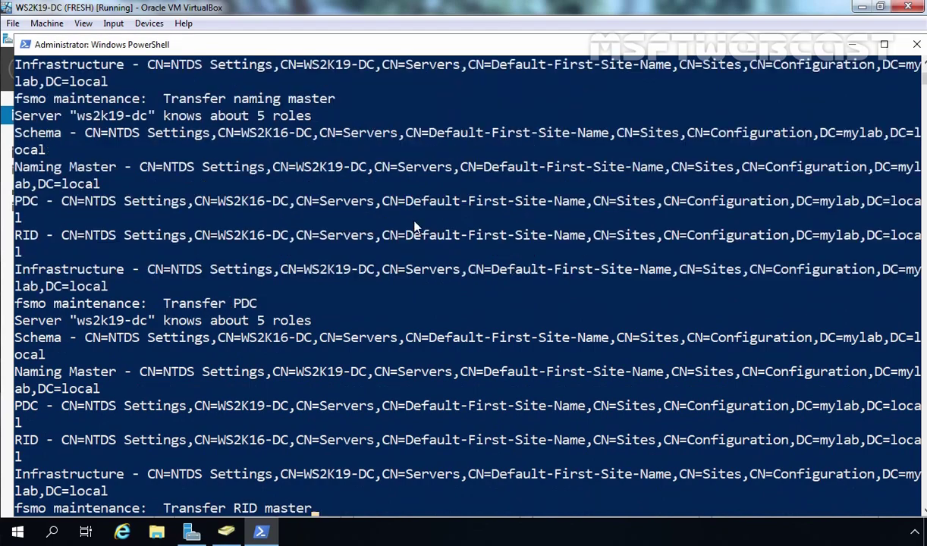
{"action": "key", "text": "Return"}
{"action": "left_click", "coordinate": [479, 324]}
Run "Transfer schema master" in FSMO maintenance and approve moving the schema master role to ws2k19-dc
{"action": "scroll", "coordinate": [321, 262], "scroll_direction": "up", "scroll_amount": 7}
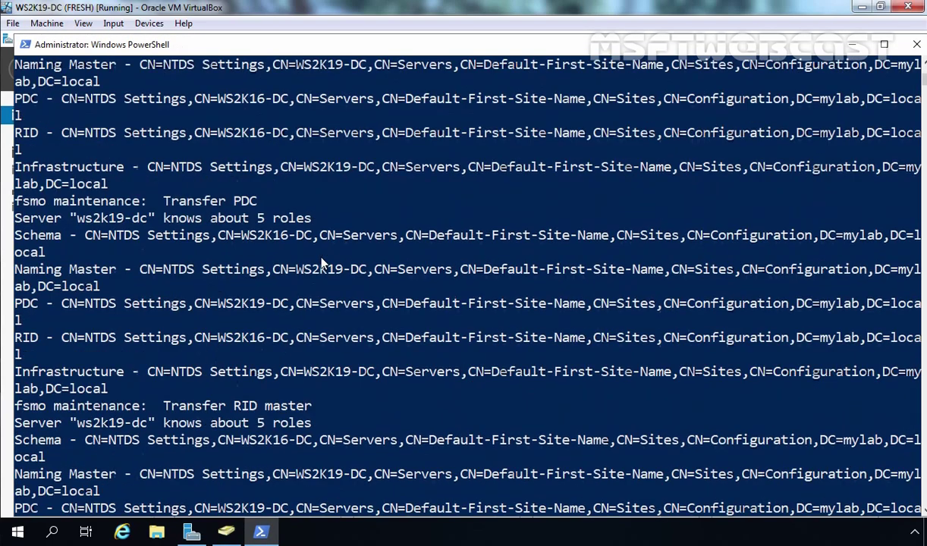
{"action": "left_click_drag", "start_coordinate": [21, 161], "coordinate": [185, 159]}
{"action": "right_click", "coordinate": [185, 159]}
{"action": "left_click", "coordinate": [345, 219]}
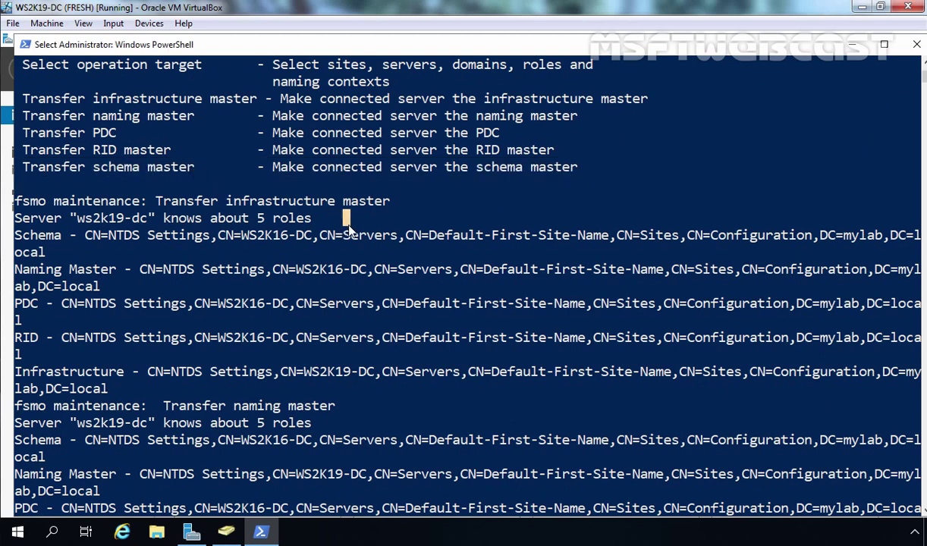
{"action": "left_click", "coordinate": [25, 167]}
{"action": "left_click_drag", "start_coordinate": [24, 167], "coordinate": [168, 173]}
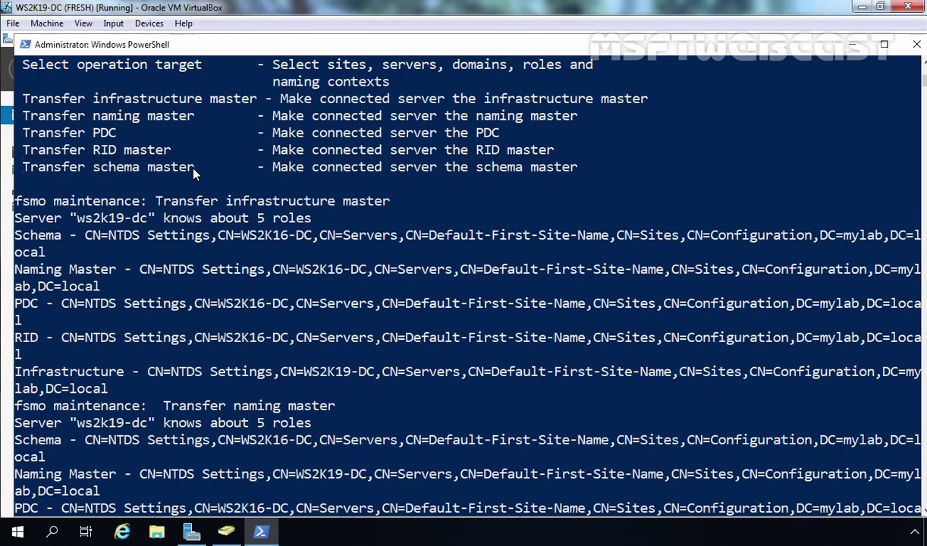
{"action": "right_click", "coordinate": [189, 170]}
{"action": "right_click", "coordinate": [314, 300]}
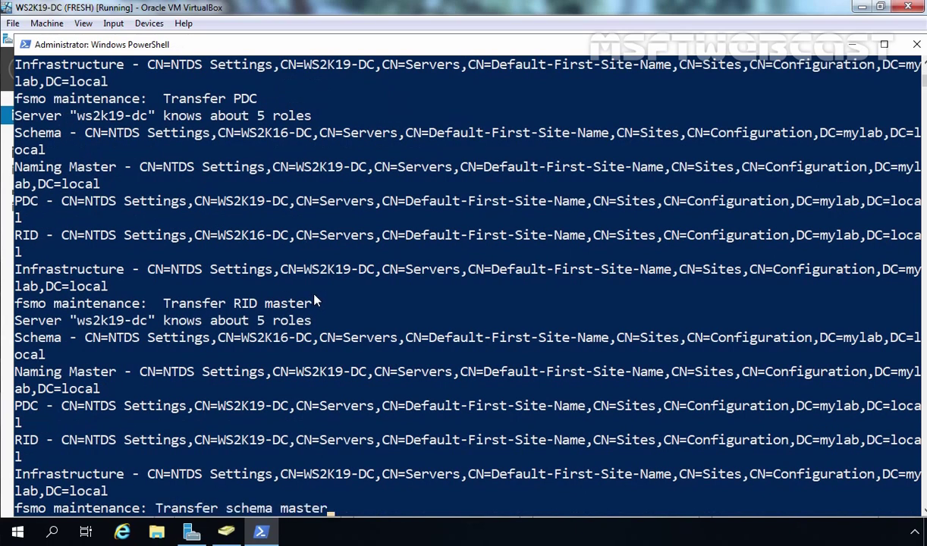
{"action": "key", "text": "Return"}
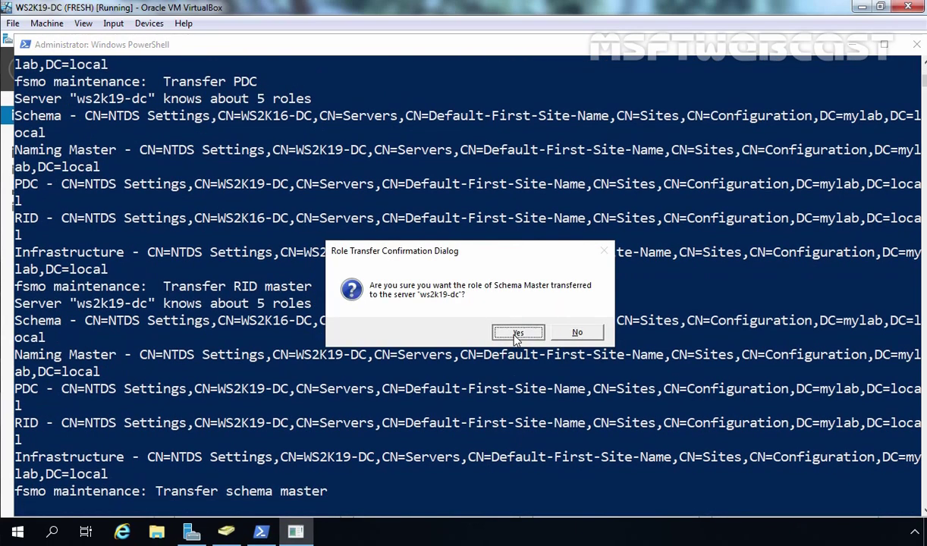
{"action": "left_click", "coordinate": [513, 334]}
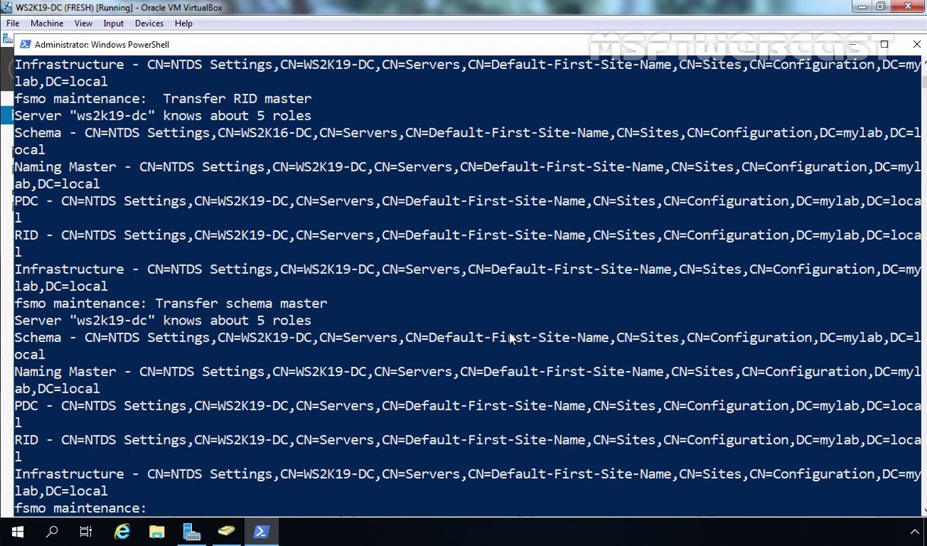
Quit FSMO maintenance and ntdsutil with q, and clear the PowerShell console with cls
{"action": "type", "text": "q"}
{"action": "key", "text": "Return"}
{"action": "type", "text": "q"}
{"action": "key", "text": "Return"}
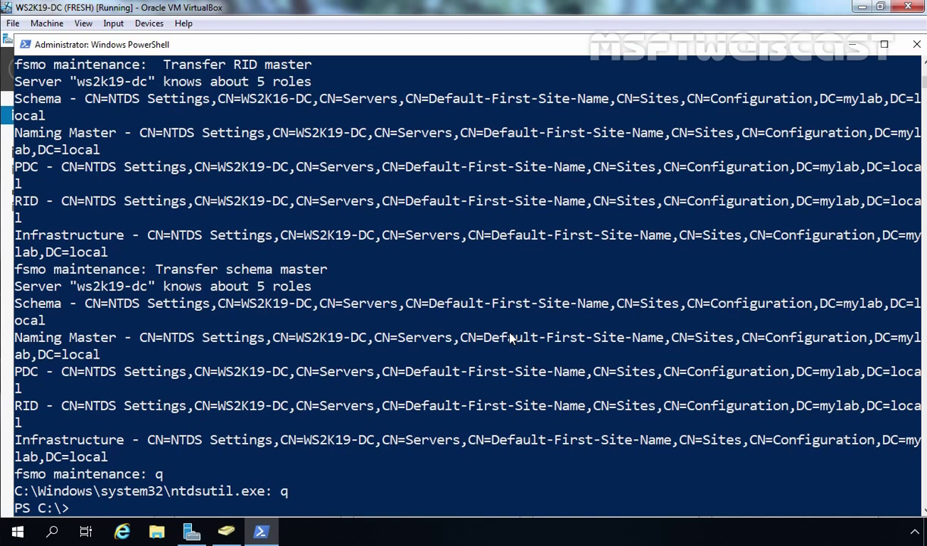
{"action": "type", "text": "cls"}
{"action": "key", "text": "Return"}
Check which domain controller holds each FSMO role with "netdom query fsmo"
{"action": "type", "text": "netdom "}
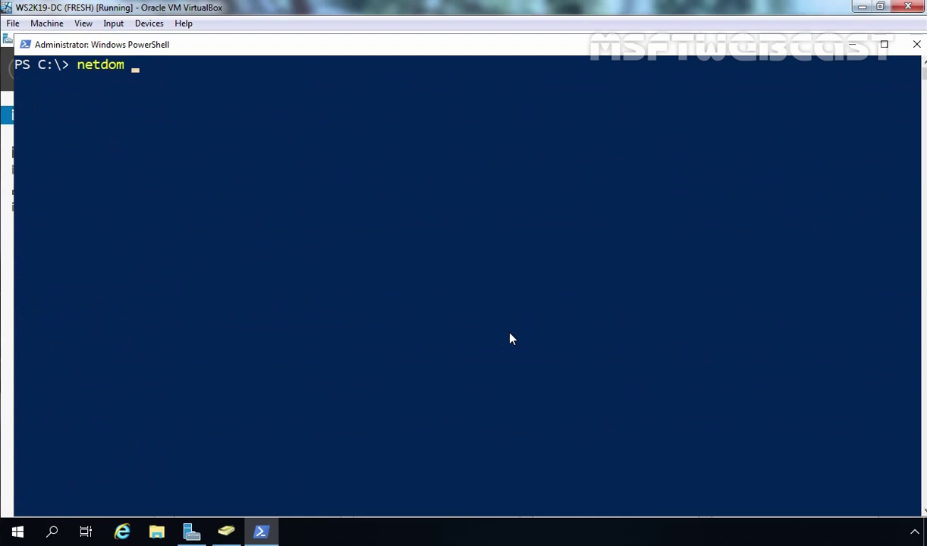
{"action": "type", "text": "query fsmo"}
{"action": "key", "text": "Return"}
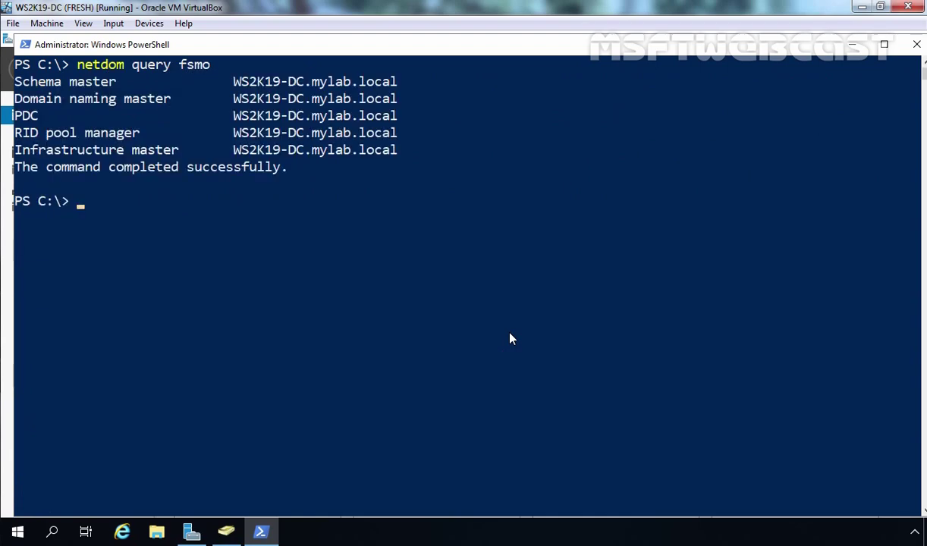